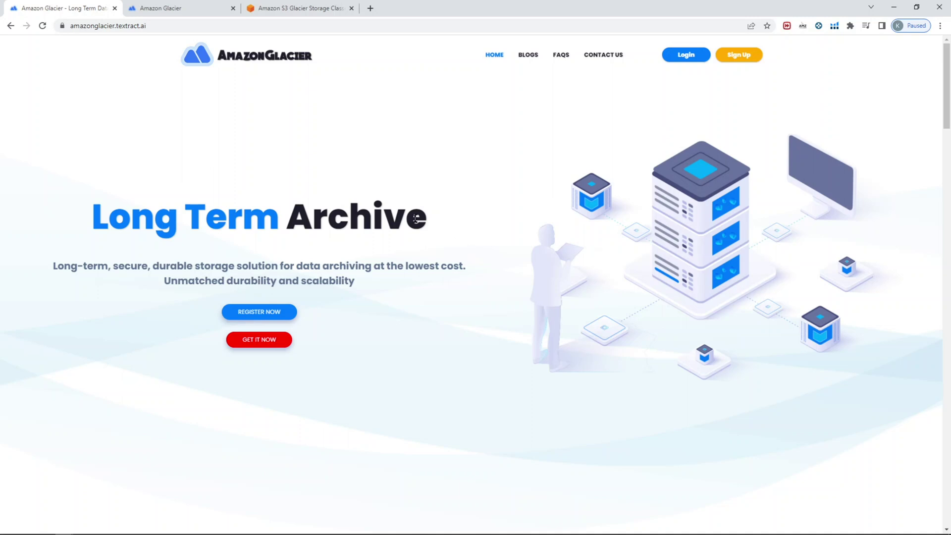
Read through the AWS S3 Glacier storage classes page, then return to the Amazon Glacier homepage.
left_click(301, 8)
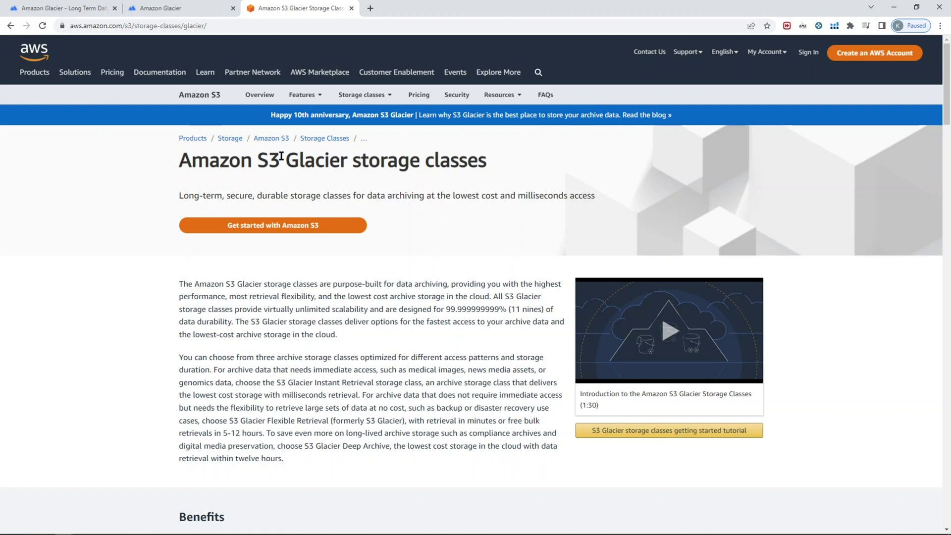
scroll(453, 271, "down", 1)
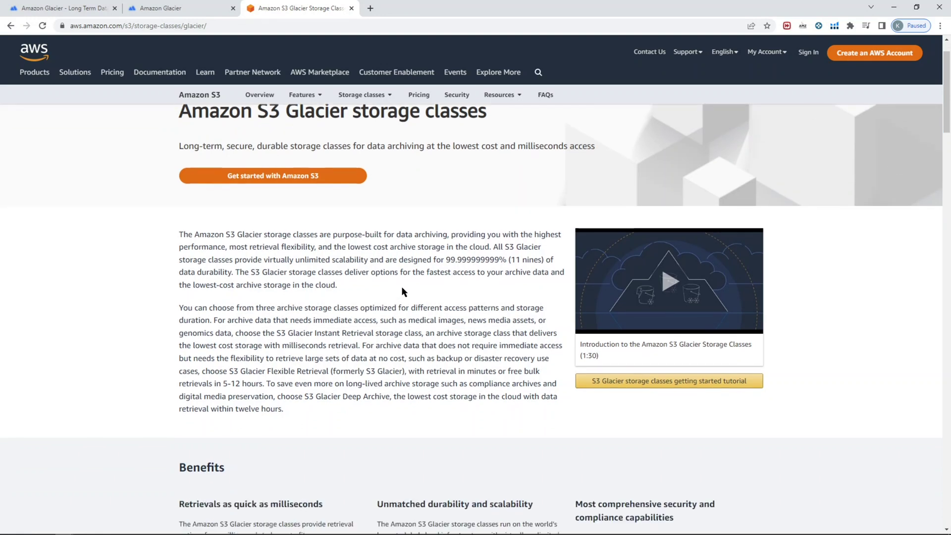
scroll(391, 292, "down", 6)
scroll(372, 283, "down", 5)
scroll(494, 317, "down", 5)
scroll(532, 302, "up", 10)
scroll(532, 303, "up", 7)
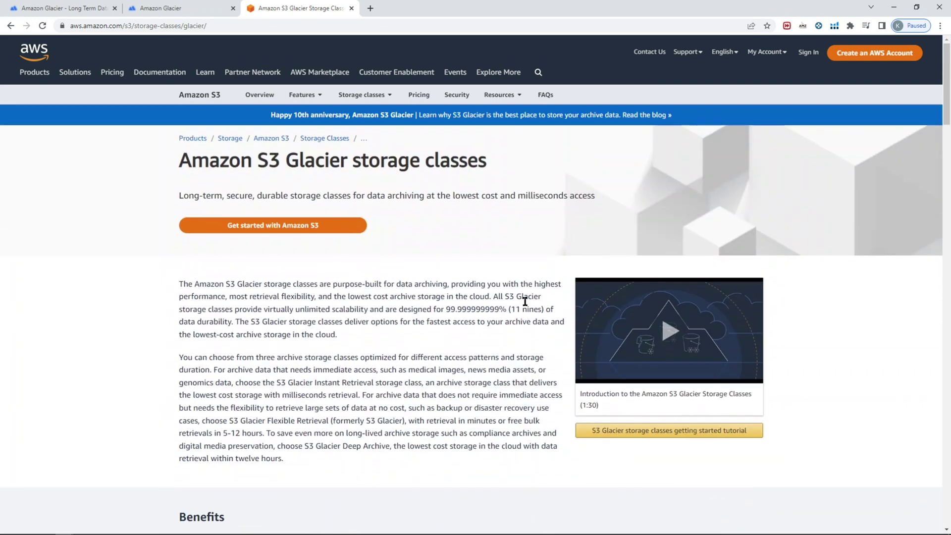
left_click(65, 8)
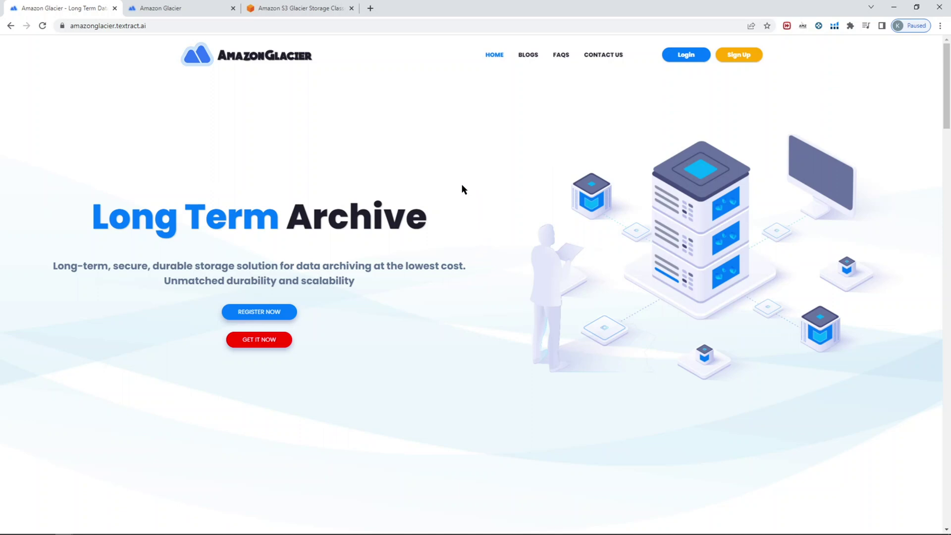
scroll(461, 190, "down", 8)
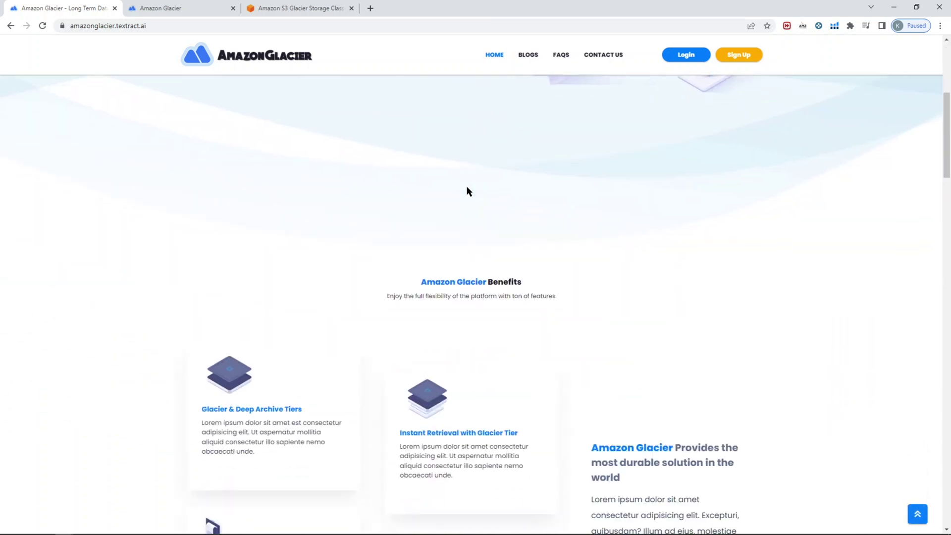
scroll(473, 195, "down", 12)
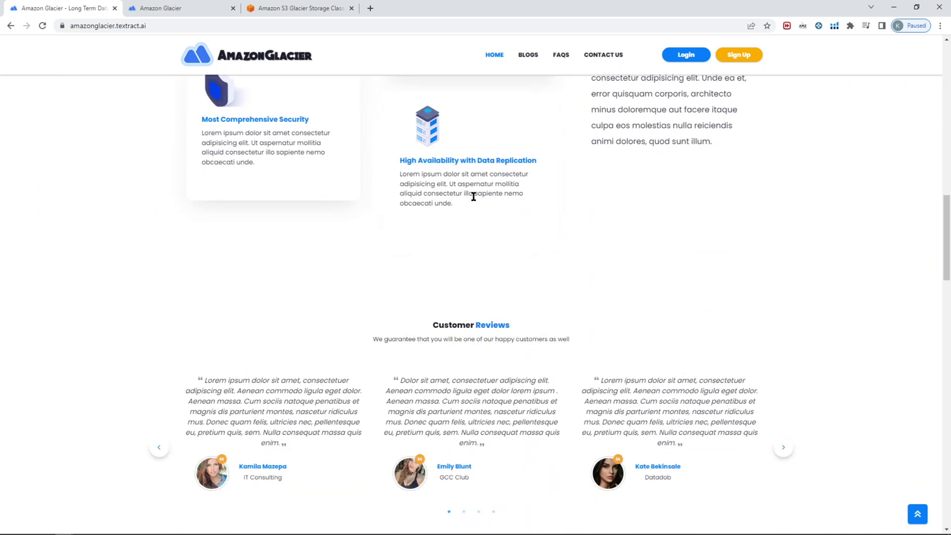
scroll(473, 196, "down", 3)
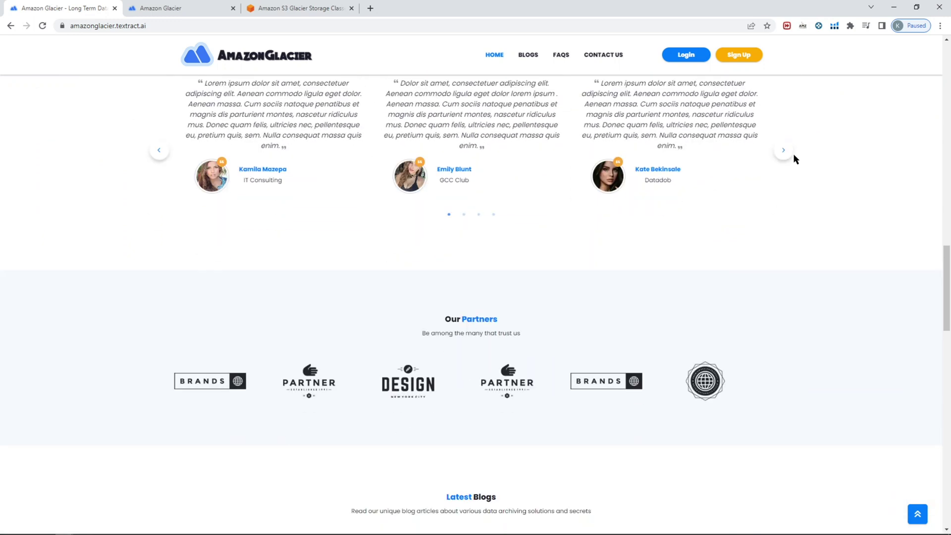
scroll(773, 208, "down", 3)
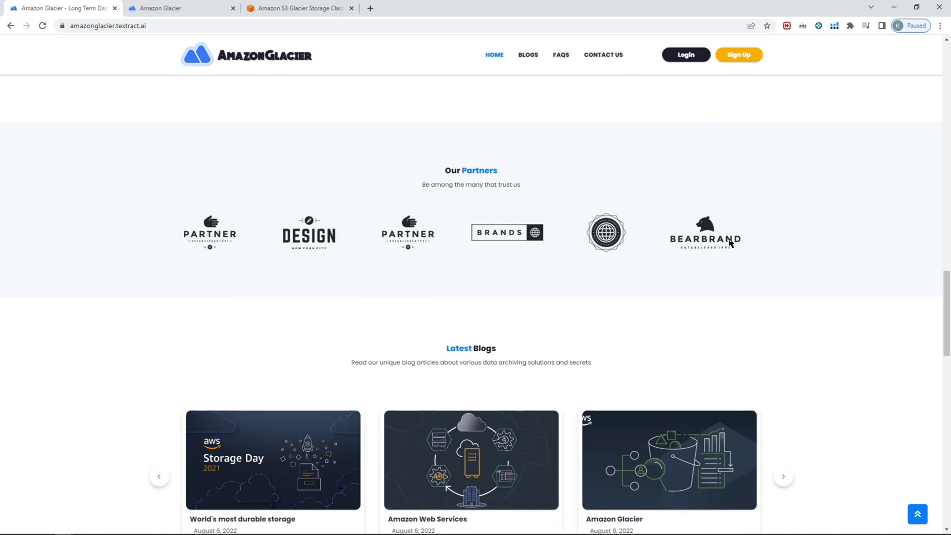
scroll(838, 236, "down", 2)
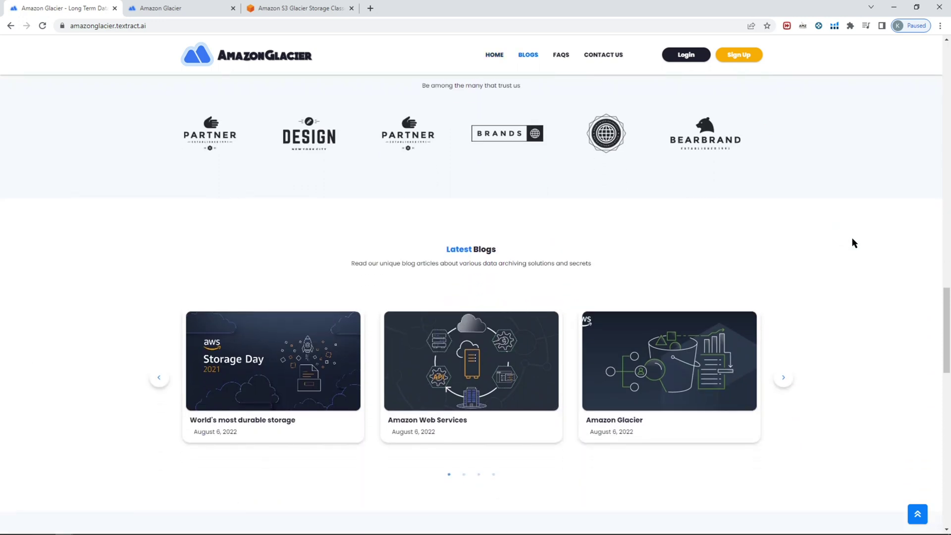
scroll(853, 239, "down", 10)
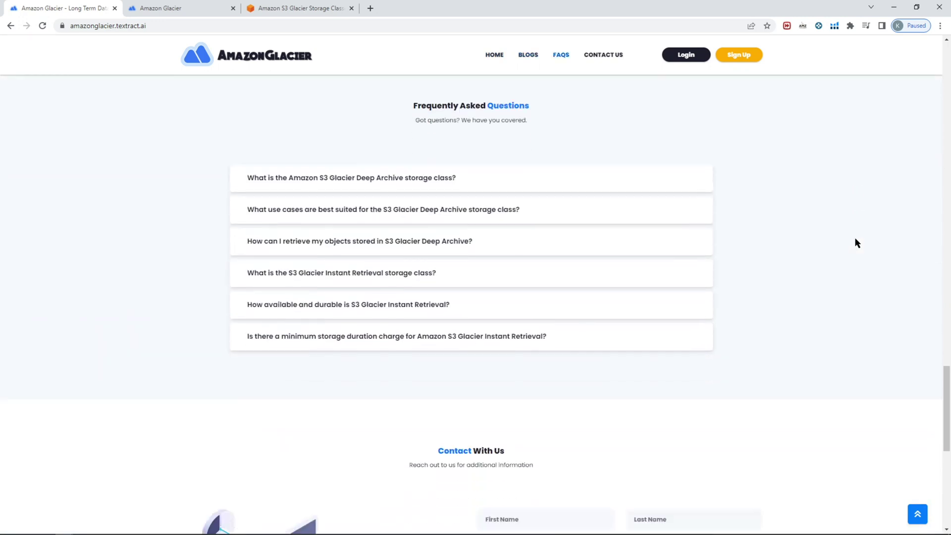
scroll(856, 240, "down", 5)
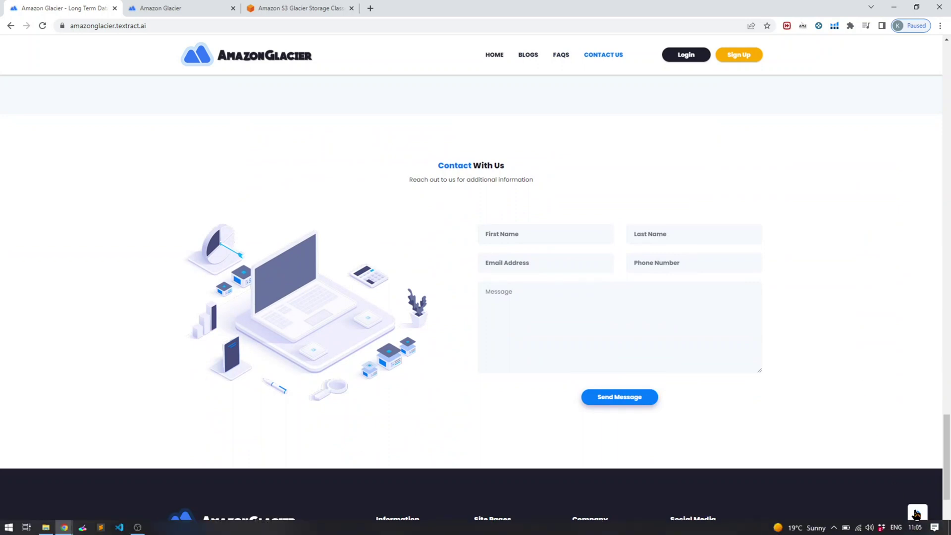
left_click(917, 515)
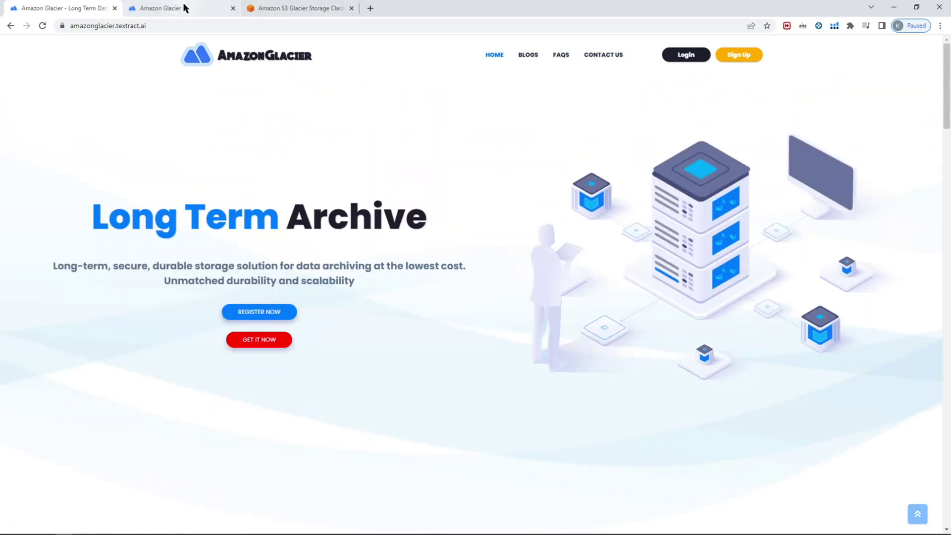
Log in to Amazon Glacier with the prefilled admin demo credentials.
left_click(187, 9)
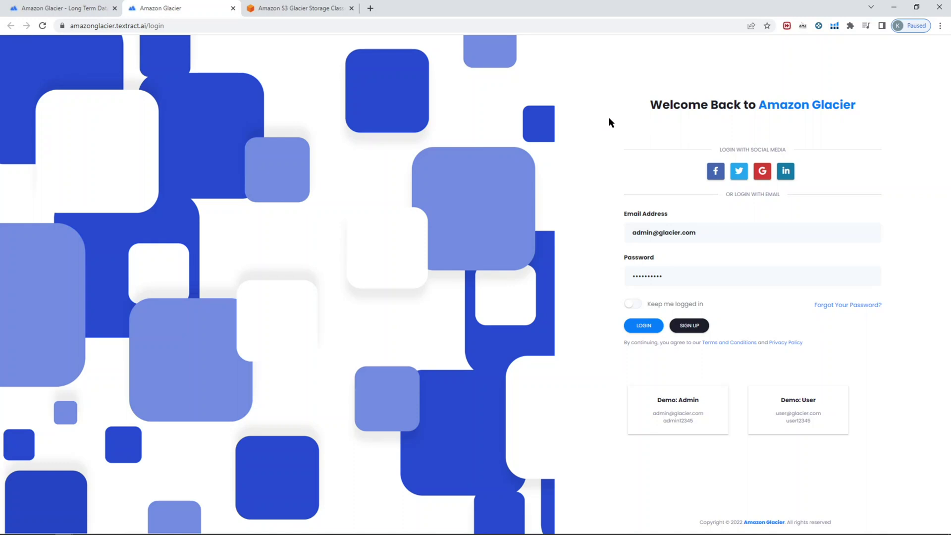
left_click(645, 325)
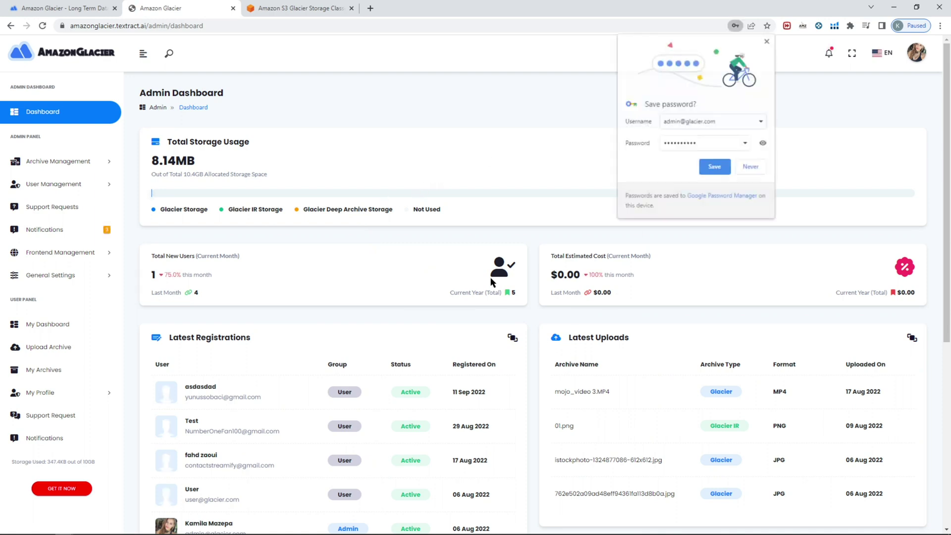
Decline Chrome's password saving and review the Admin Dashboard's New Registered Users chart.
left_click(752, 167)
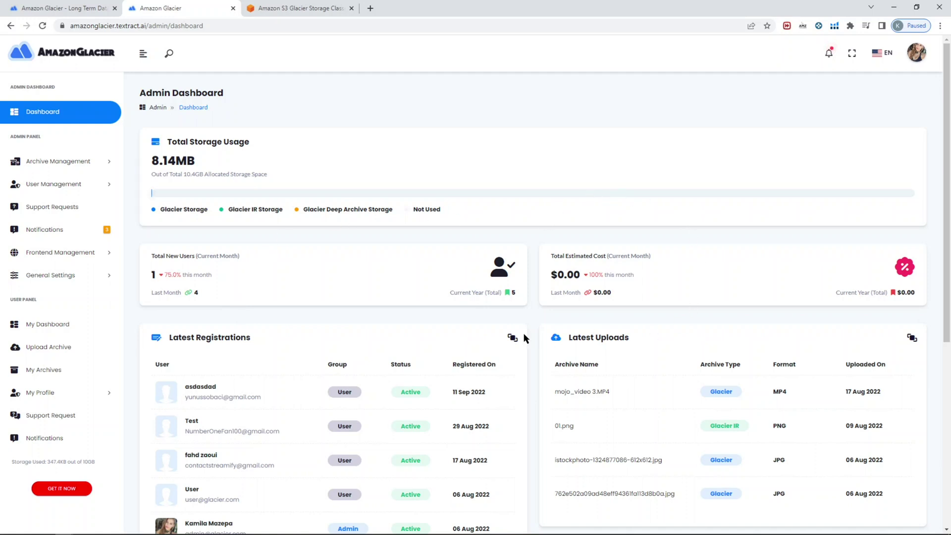
scroll(508, 332, "down", 2)
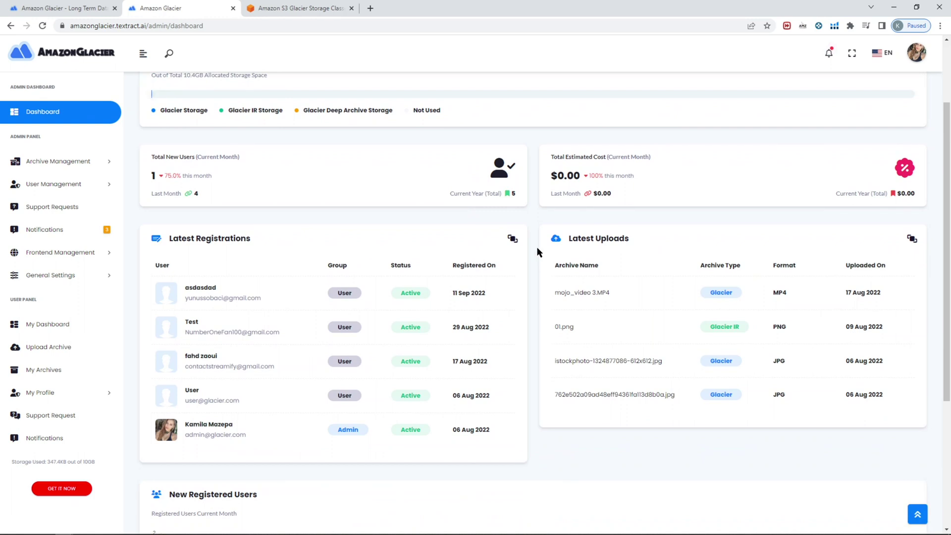
scroll(537, 251, "up", 2)
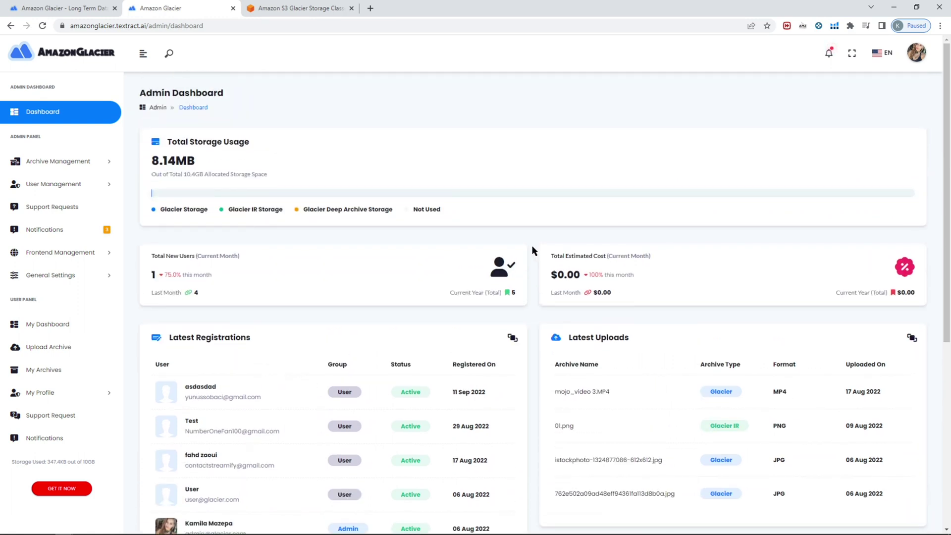
scroll(532, 250, "down", 2)
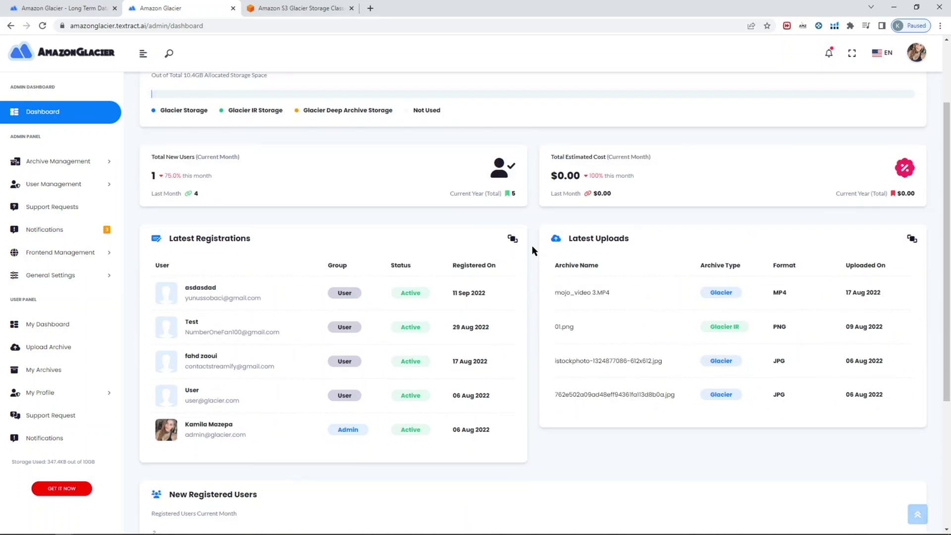
scroll(532, 248, "down", 4)
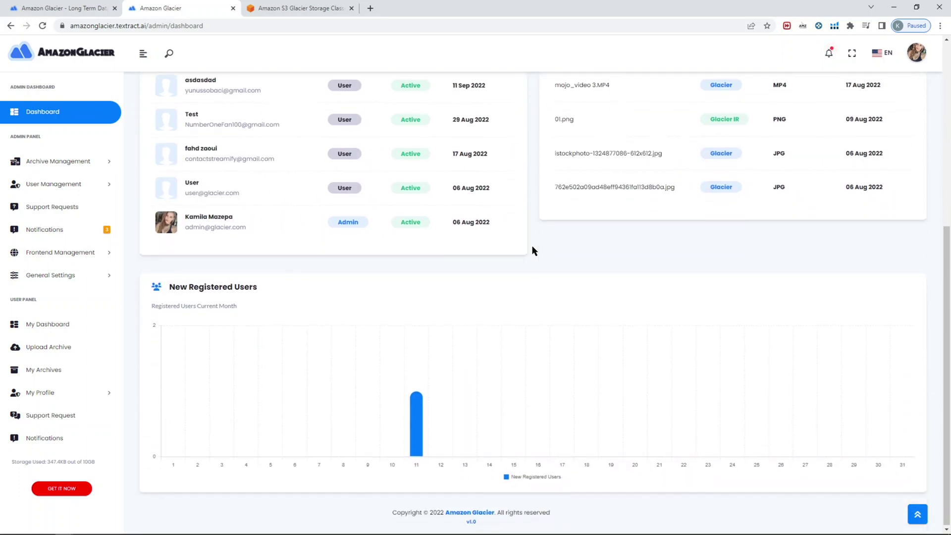
scroll(531, 250, "up", 6)
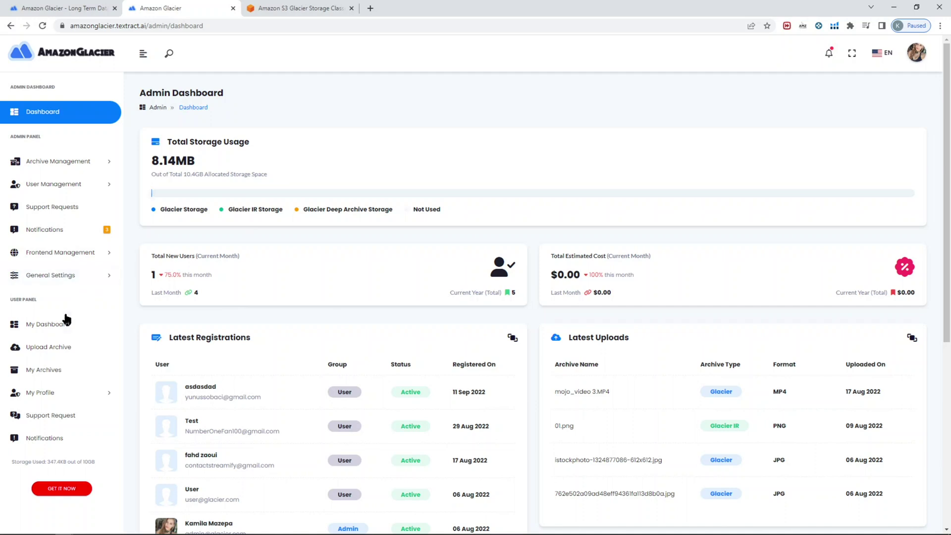
Open My Dashboard, highlight the 347.44KB storage usage, and scroll to the Downloadable Archives table.
left_click(65, 323)
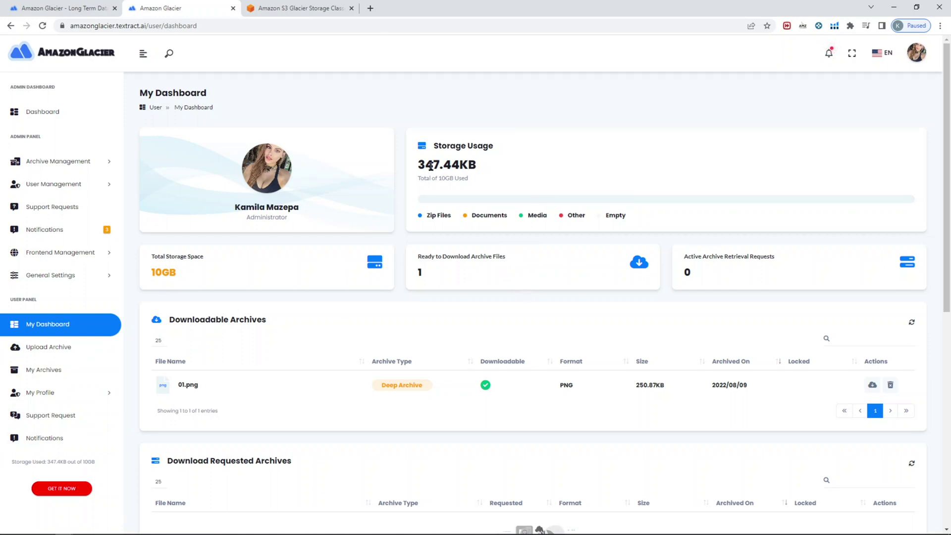
left_click_drag(419, 165, 449, 179)
left_click(465, 179)
scroll(579, 218, "down", 1)
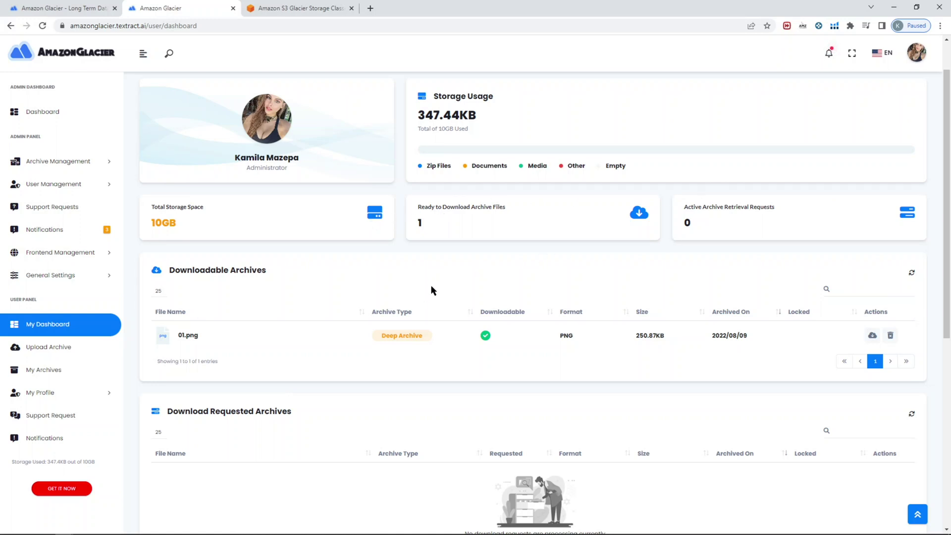
scroll(431, 286, "down", 1)
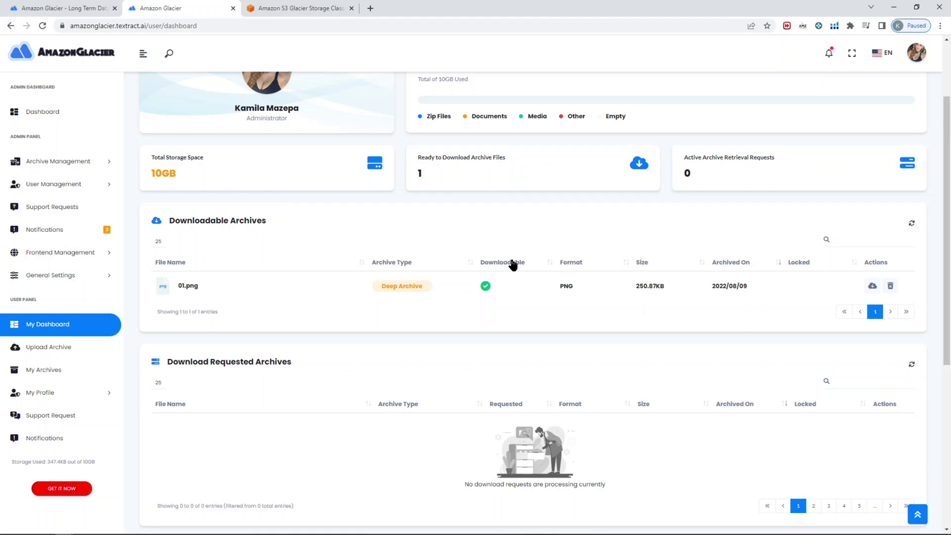
Highlight the Ready to Download count on My Dashboard, then go to the Upload Archive page.
scroll(514, 268, "up", 1)
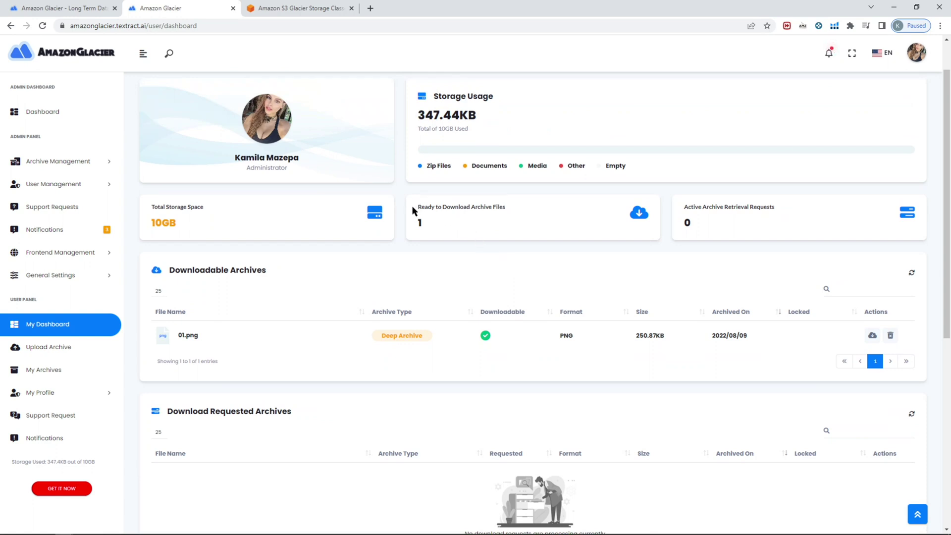
left_click_drag(417, 208, 492, 207)
left_click(492, 207)
scroll(599, 277, "down", 1)
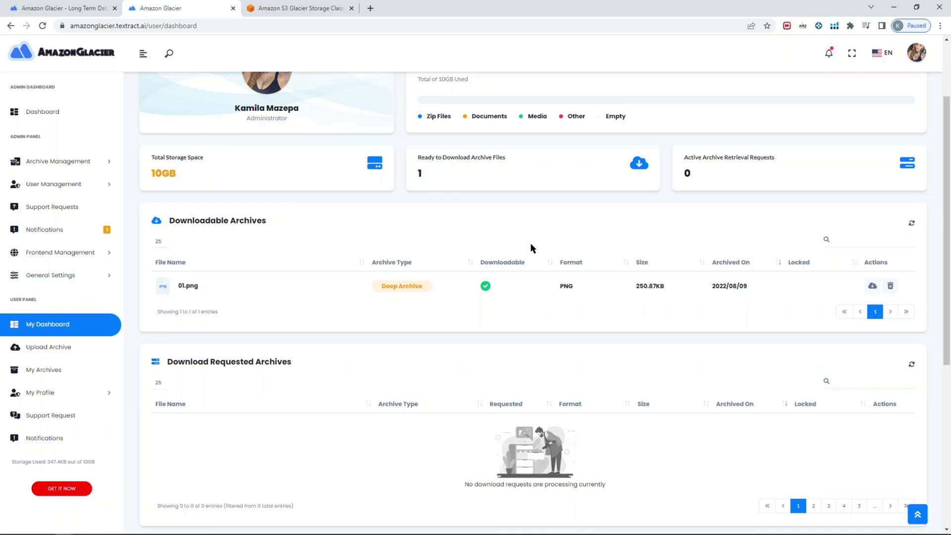
scroll(530, 242, "down", 2)
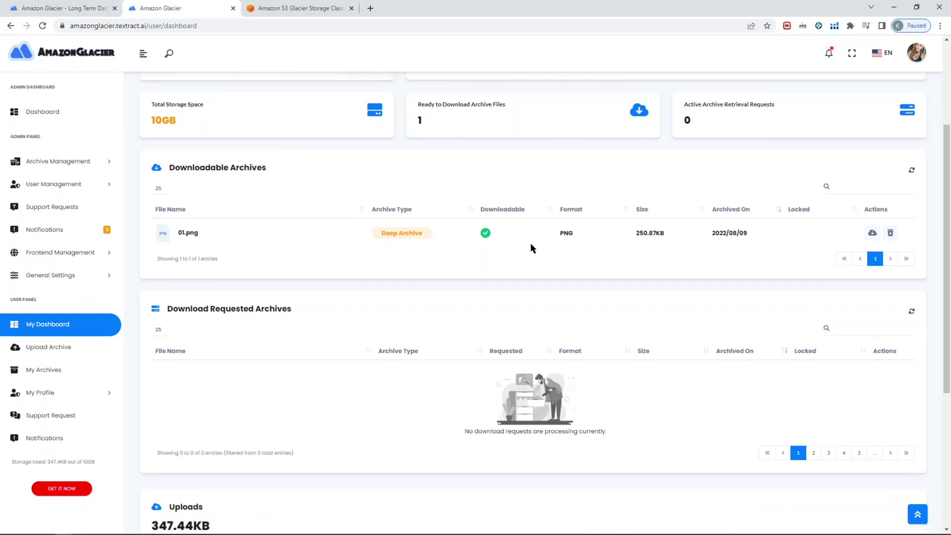
left_click(53, 349)
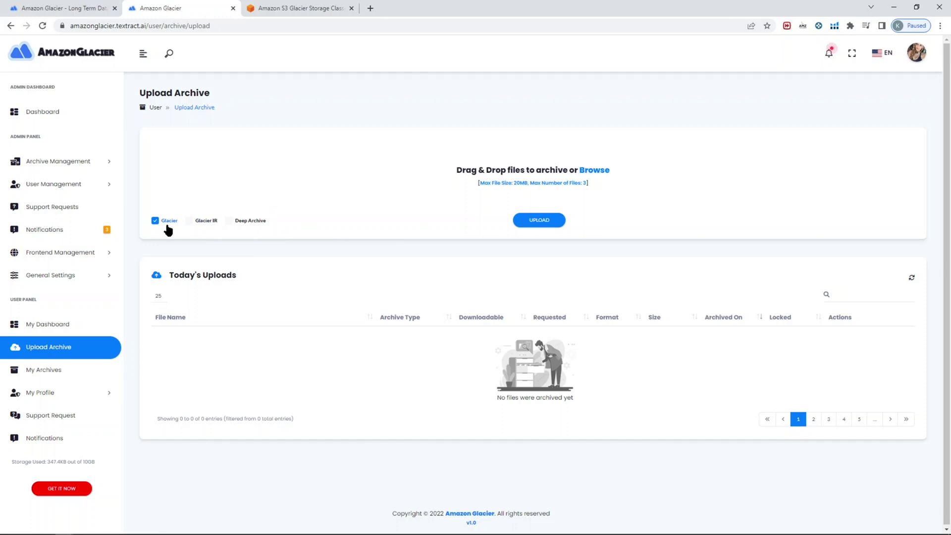
Try Glacier IR, then settle on Deep Archive as the upload storage class.
left_click(203, 224)
left_click(249, 222)
Upload main-banner.png from Downloads as a 182.83KB Deep Archive file.
left_click(388, 172)
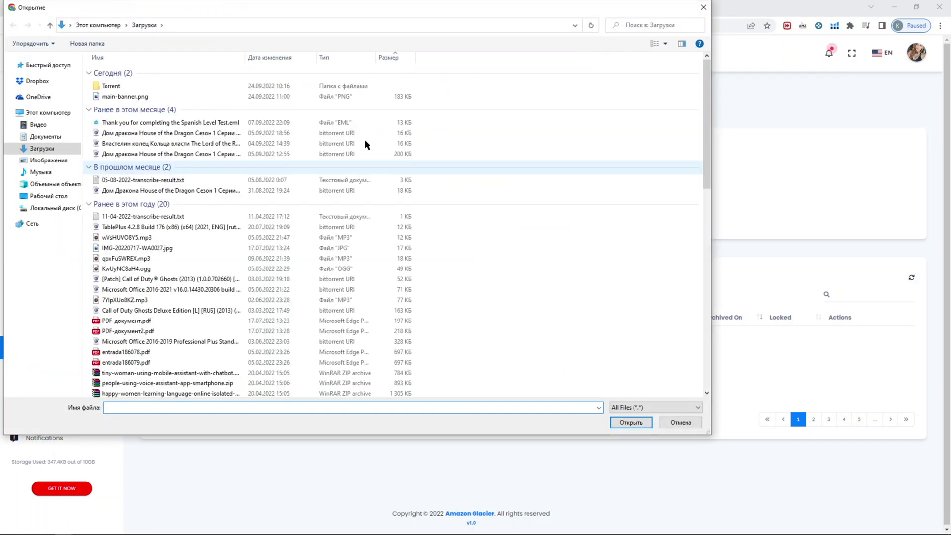
left_click(194, 96)
double_click(194, 96)
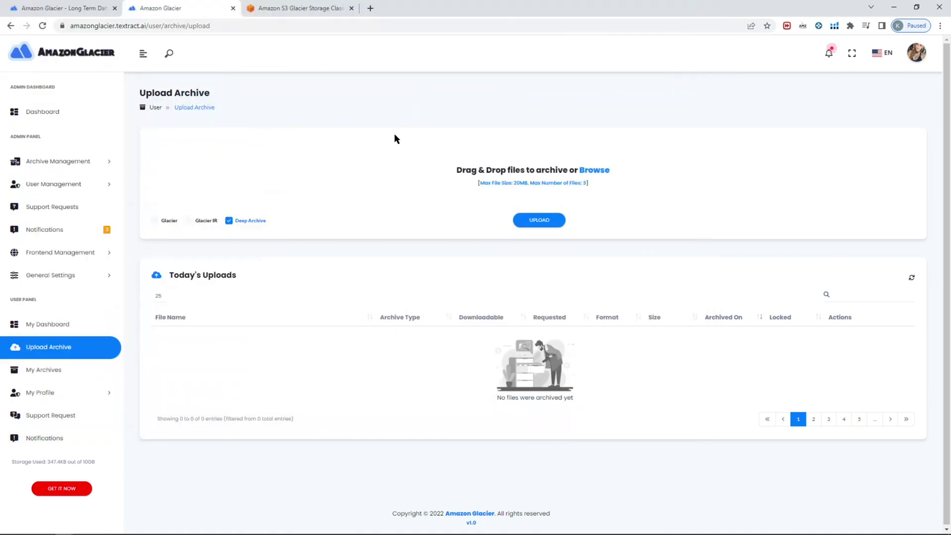
left_click(537, 254)
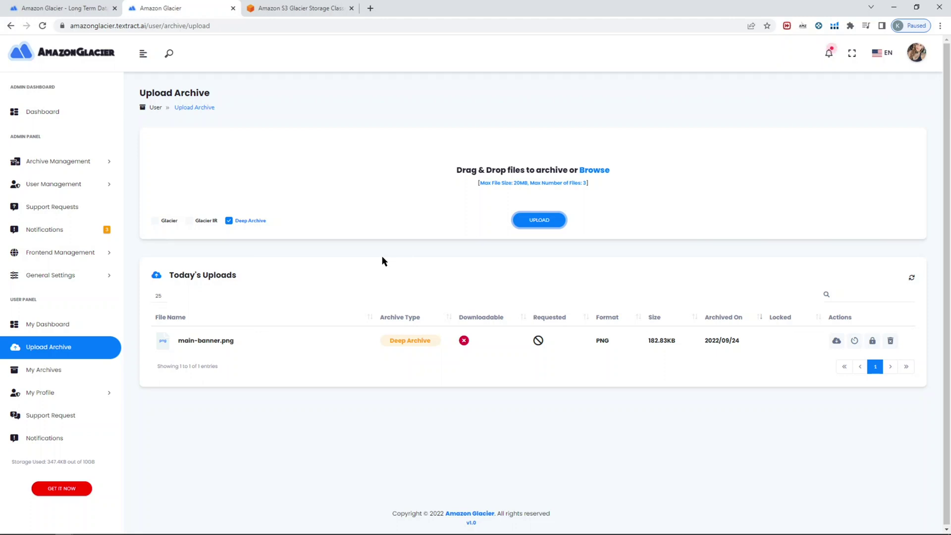
Upload main-banner.png again as a downloadable Glacier IR archive.
left_click(206, 221)
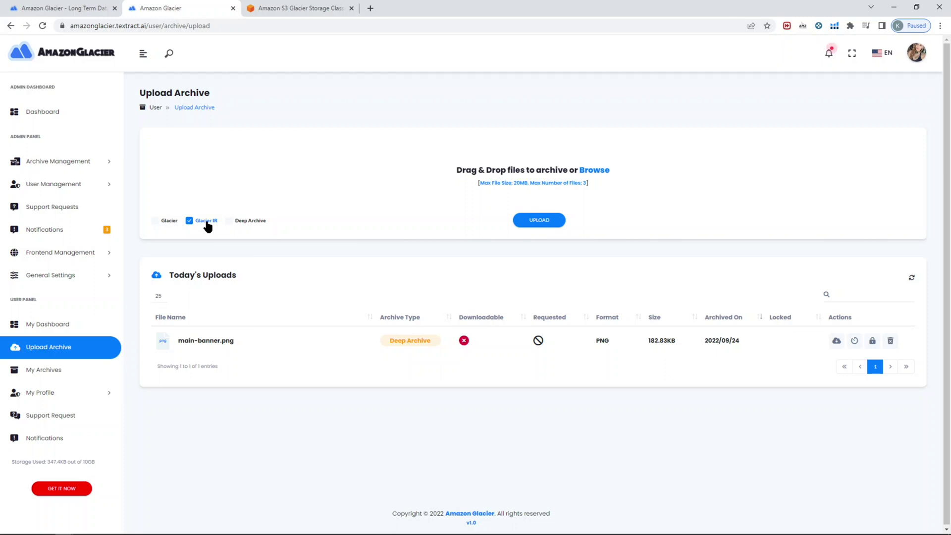
left_click(366, 172)
double_click(124, 96)
left_click(548, 252)
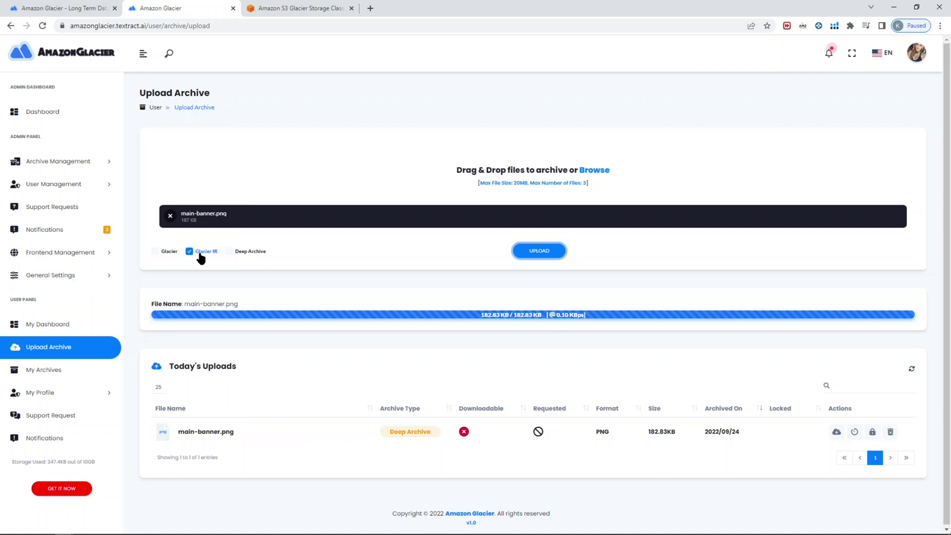
Cancel the file picker and switch the storage class to Glacier.
left_click(343, 190)
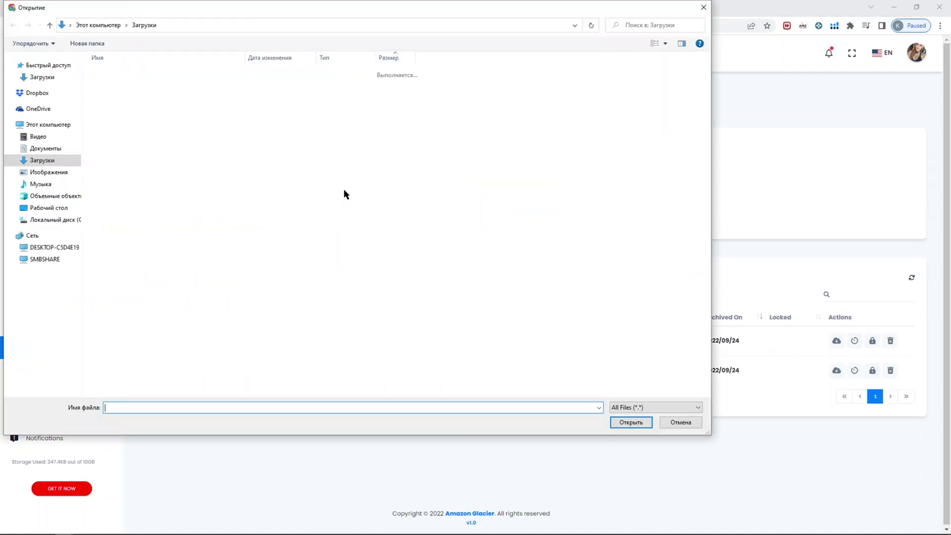
left_click(679, 424)
left_click(166, 222)
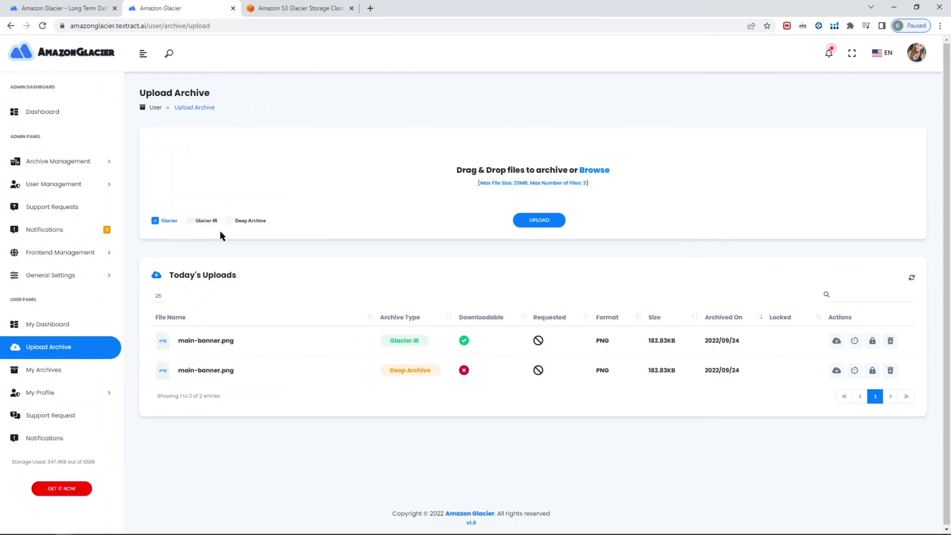
Upload a third copy of main-banner.png using the Glacier storage class.
left_click(543, 218)
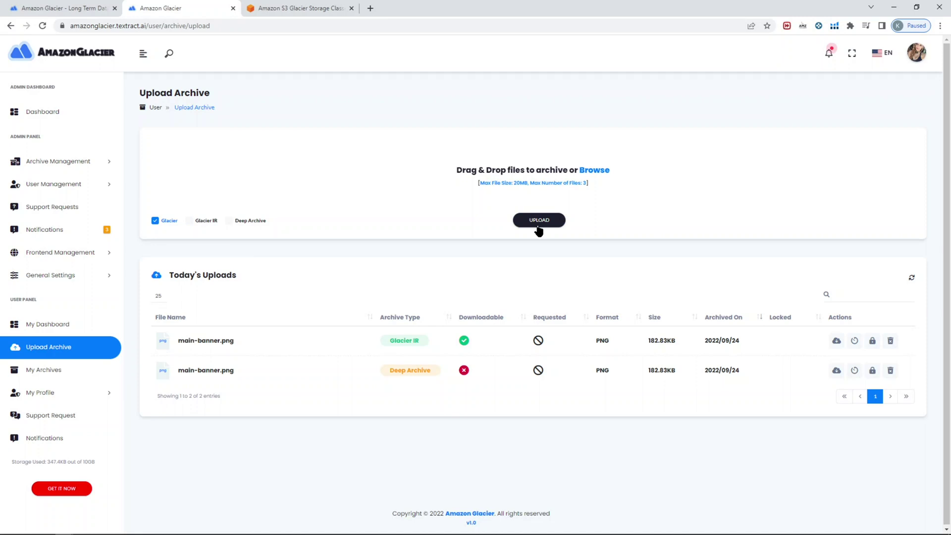
left_click(355, 195)
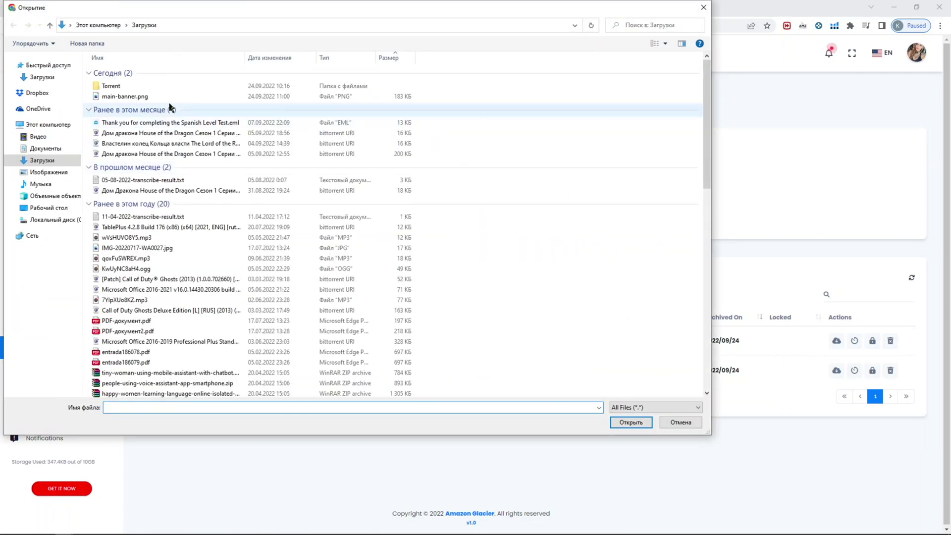
left_click(140, 96)
double_click(141, 96)
left_click(539, 250)
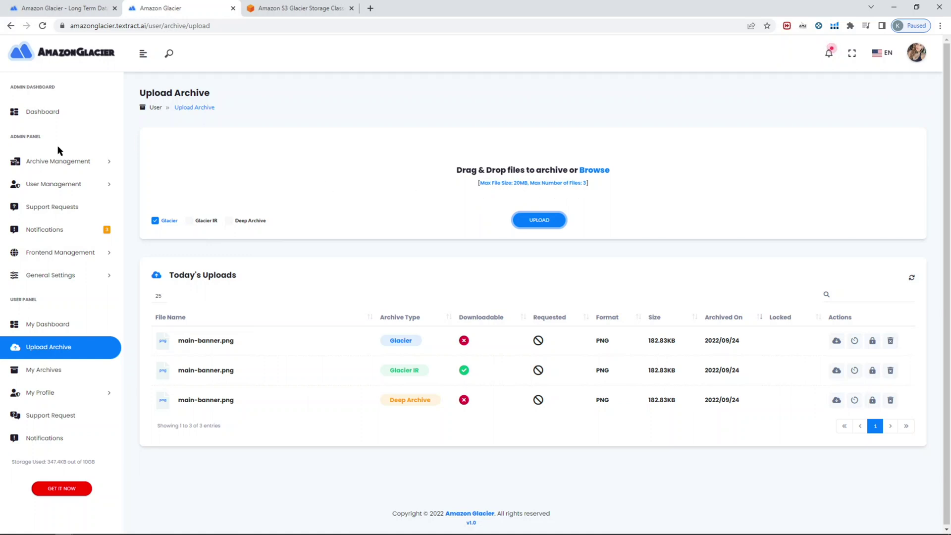
Download the Glacier IR copy of main-banner.png through the Download Archive dialog.
scroll(367, 190, "down", 1)
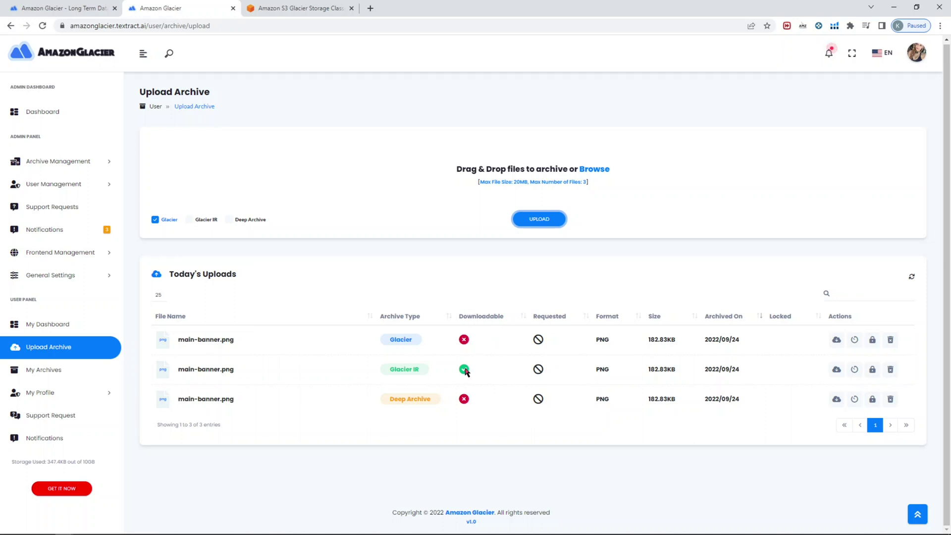
left_click(838, 369)
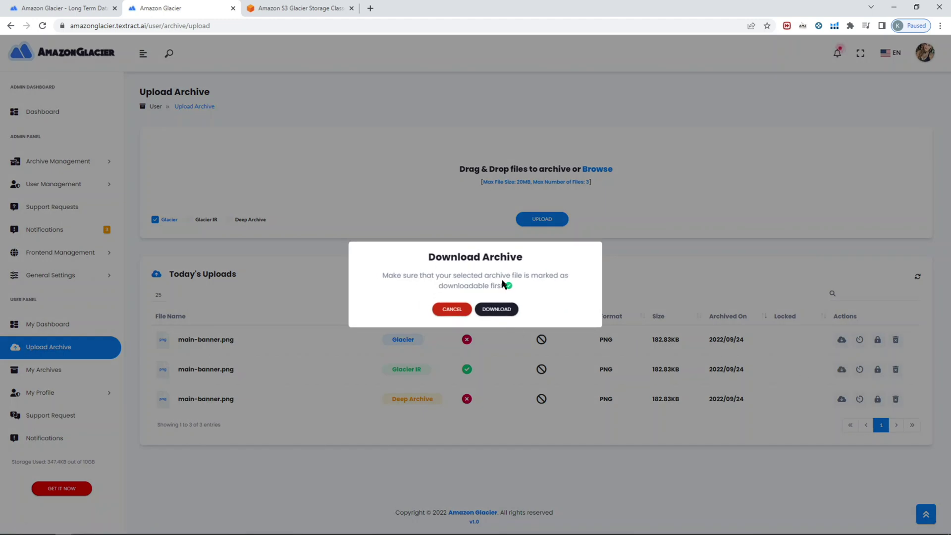
left_click(500, 308)
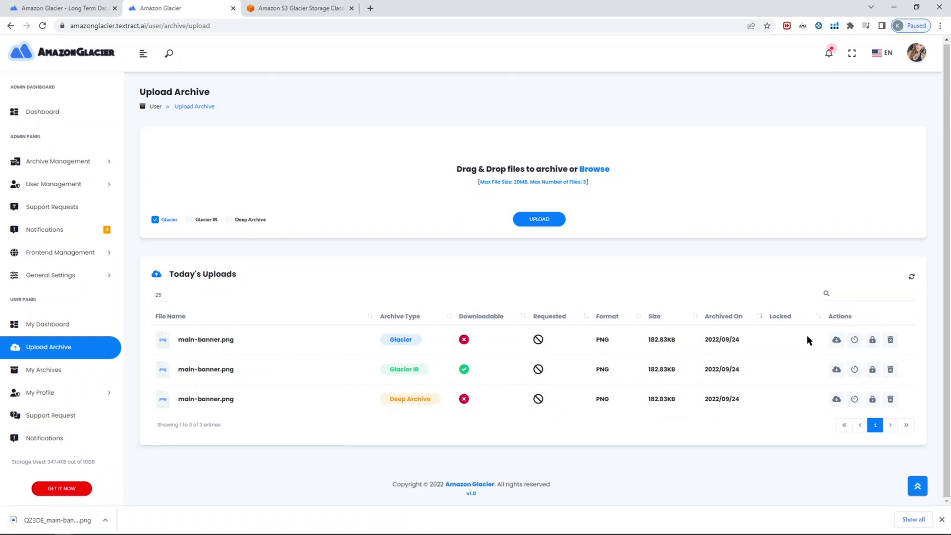
left_click(837, 339)
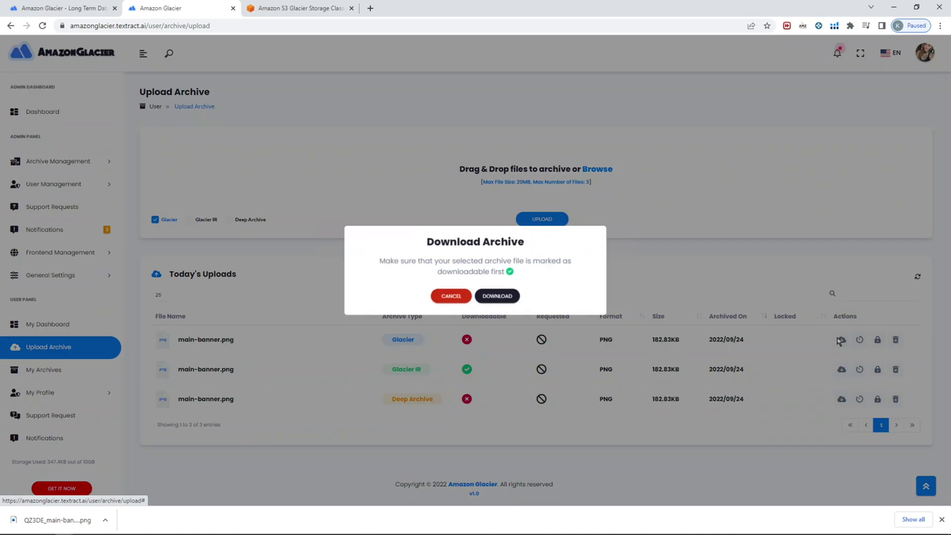
left_click(501, 296)
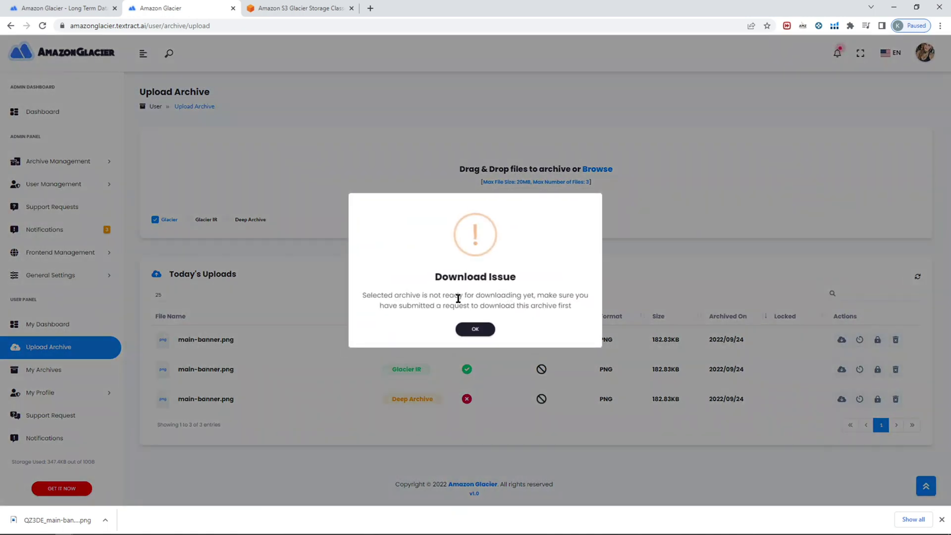
left_click(474, 331)
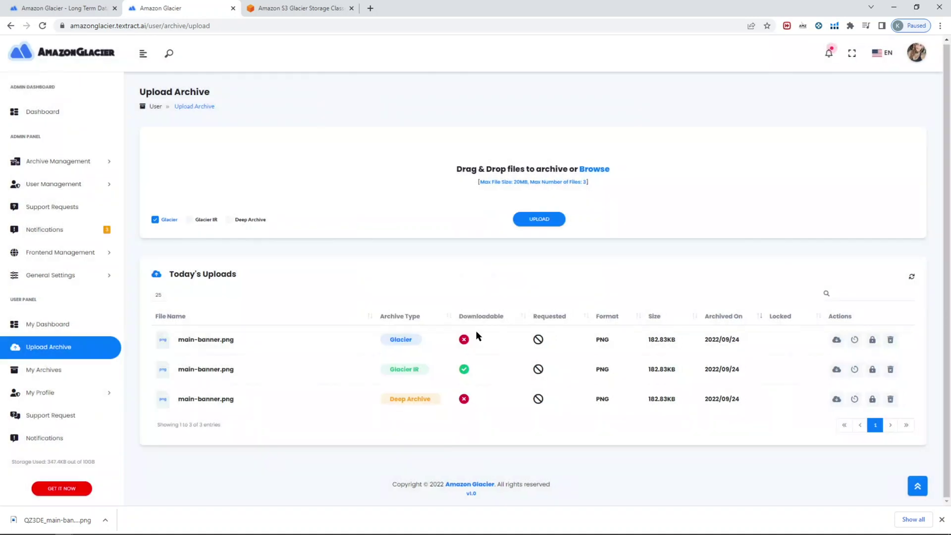
left_click_drag(390, 340, 402, 341)
left_click(410, 340)
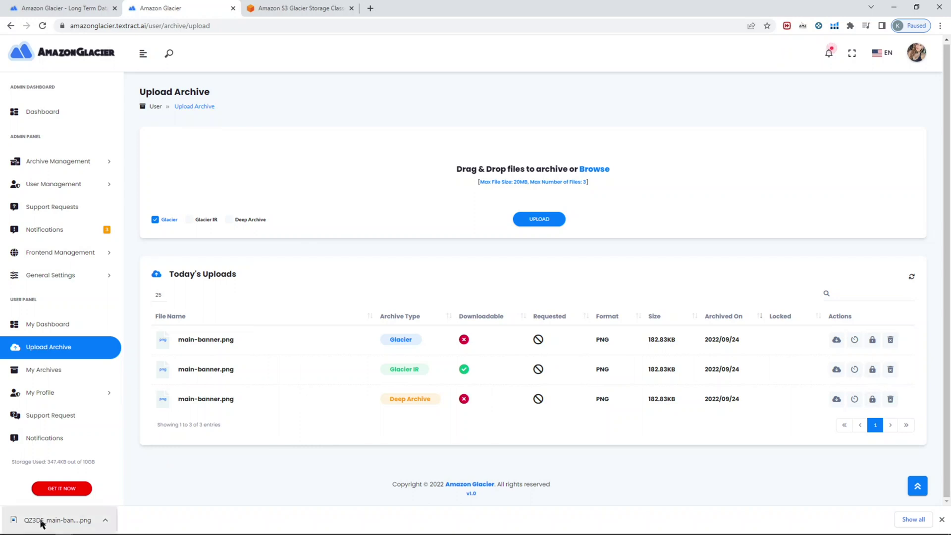
left_click_drag(42, 523, 221, 350)
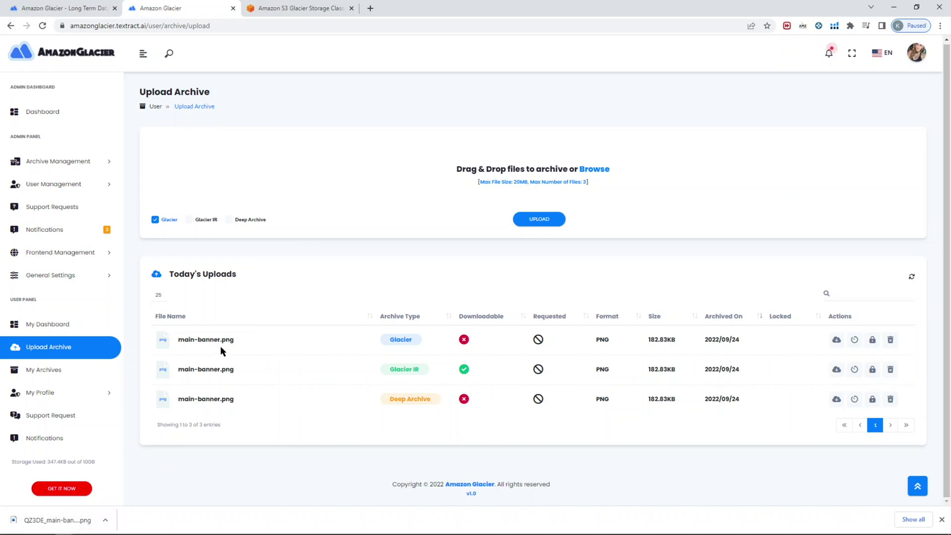
left_click(836, 340)
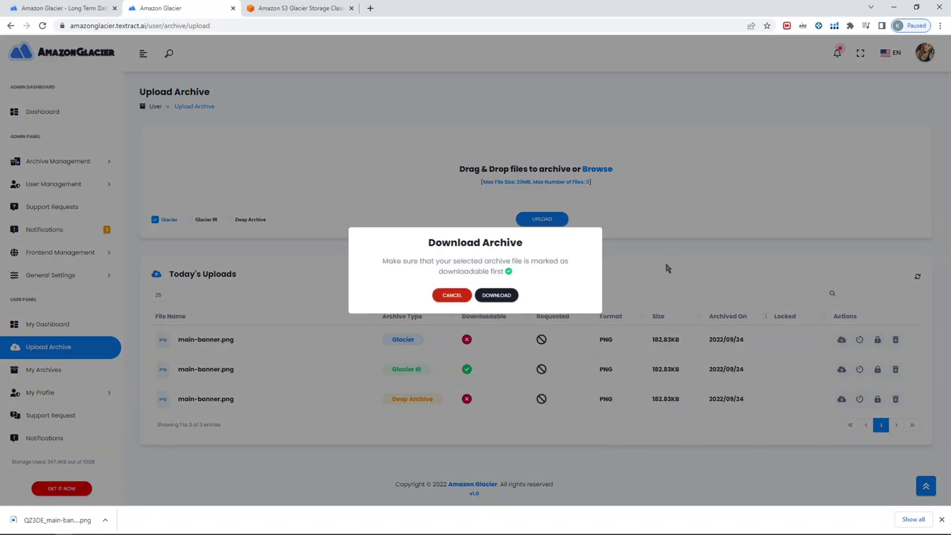
left_click(446, 296)
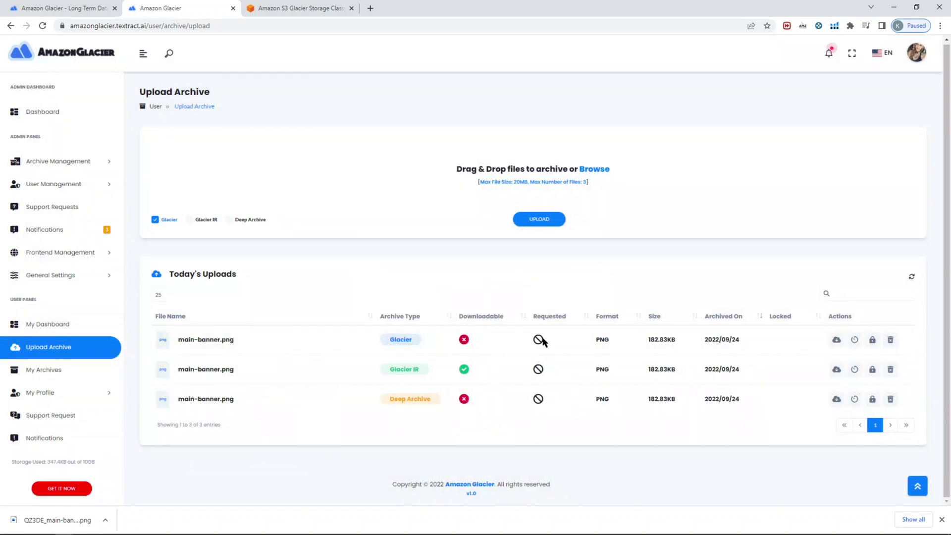
Submit an Expedited retrieval request for the Glacier copy of main-banner.png and acknowledge it.
left_click(855, 340)
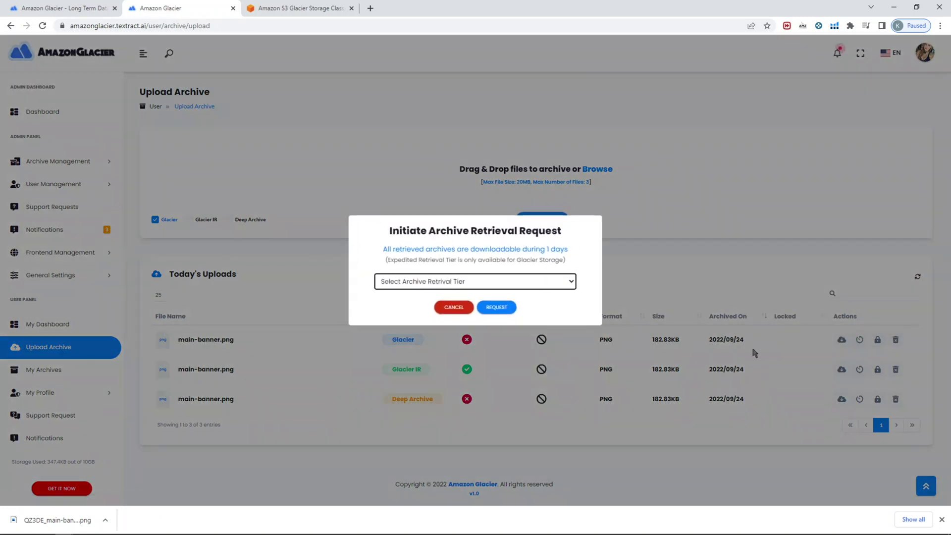
left_click(469, 280)
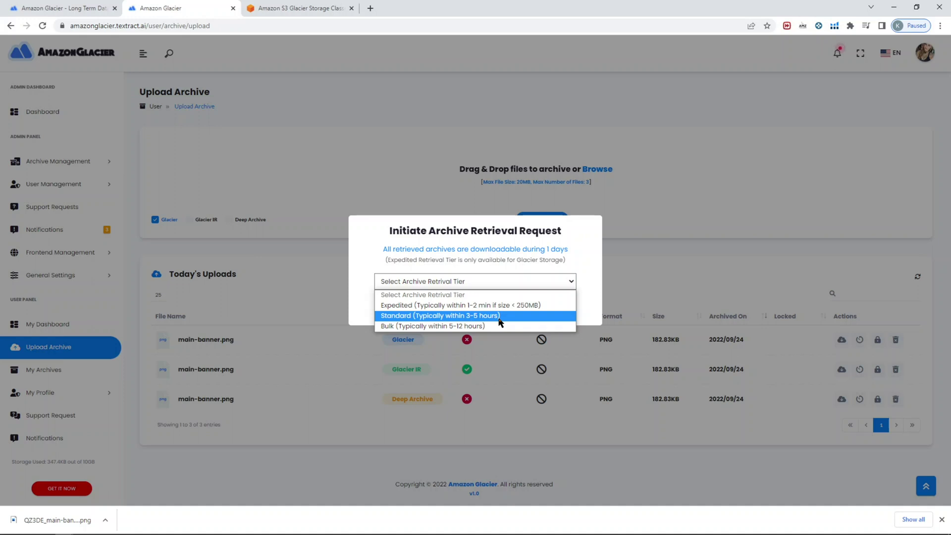
left_click(679, 188)
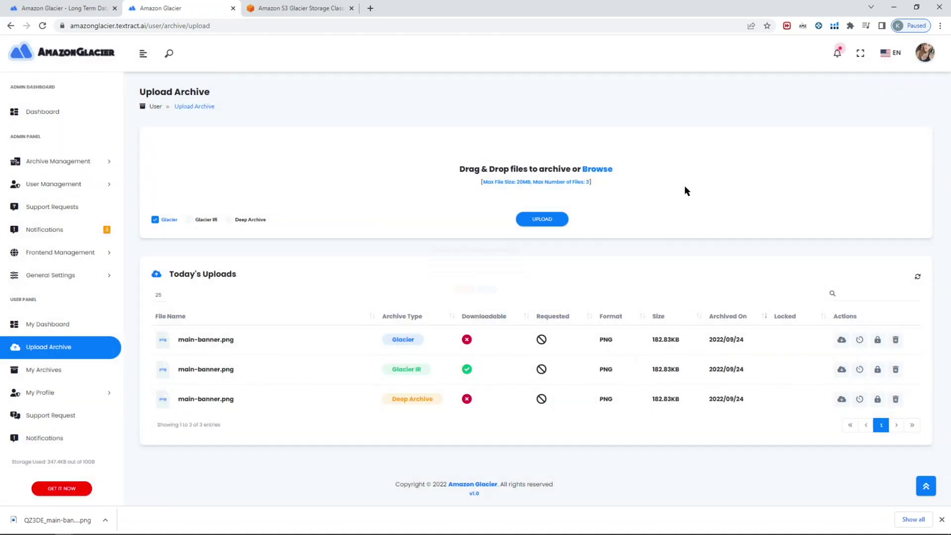
left_click(837, 341)
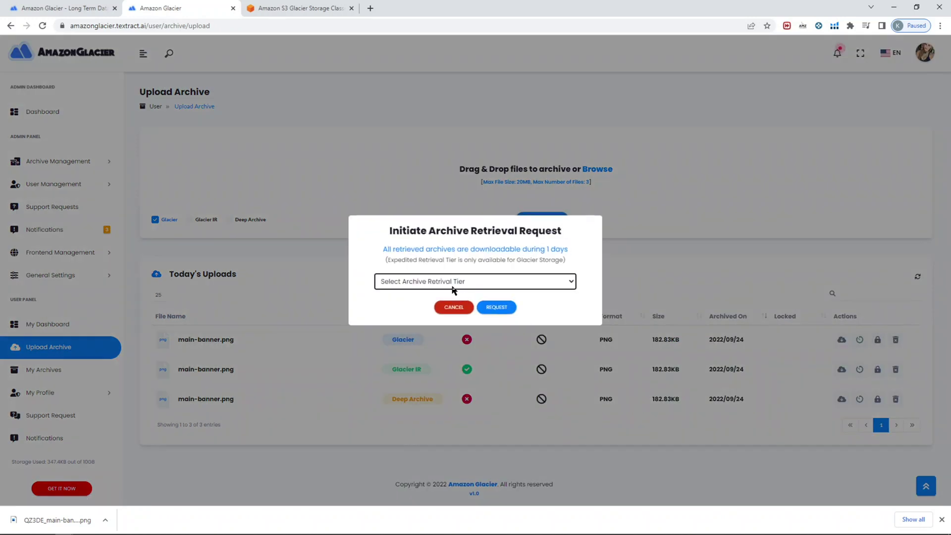
left_click(443, 285)
left_click(443, 305)
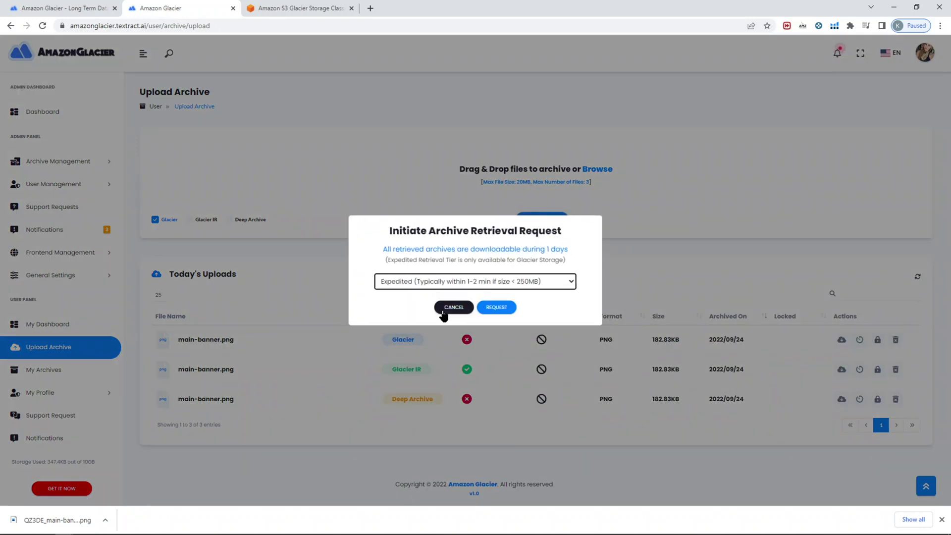
left_click(497, 308)
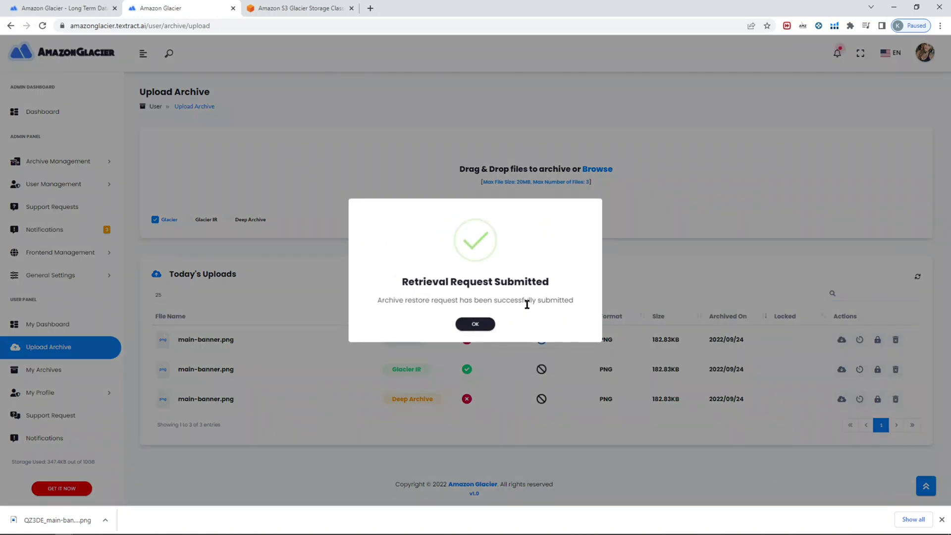
left_click(477, 326)
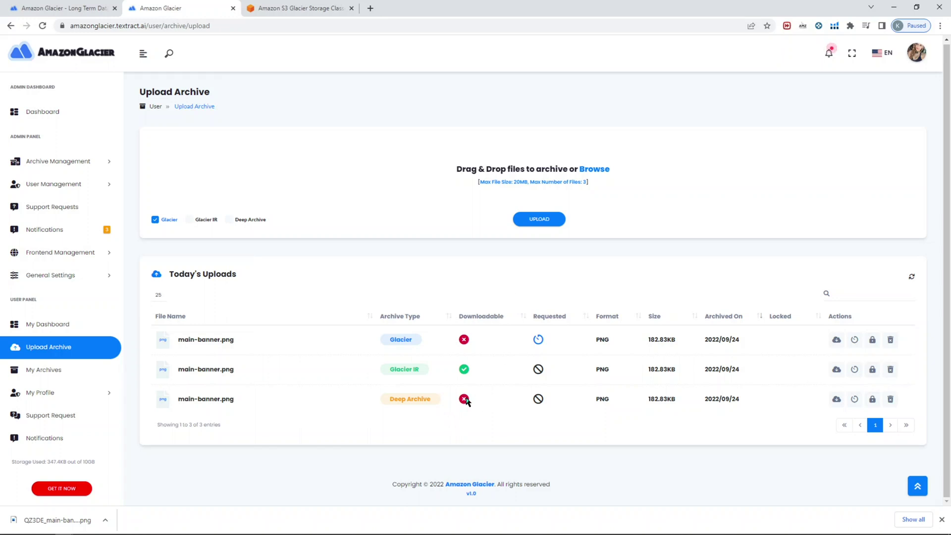
left_click(854, 399)
left_click(519, 281)
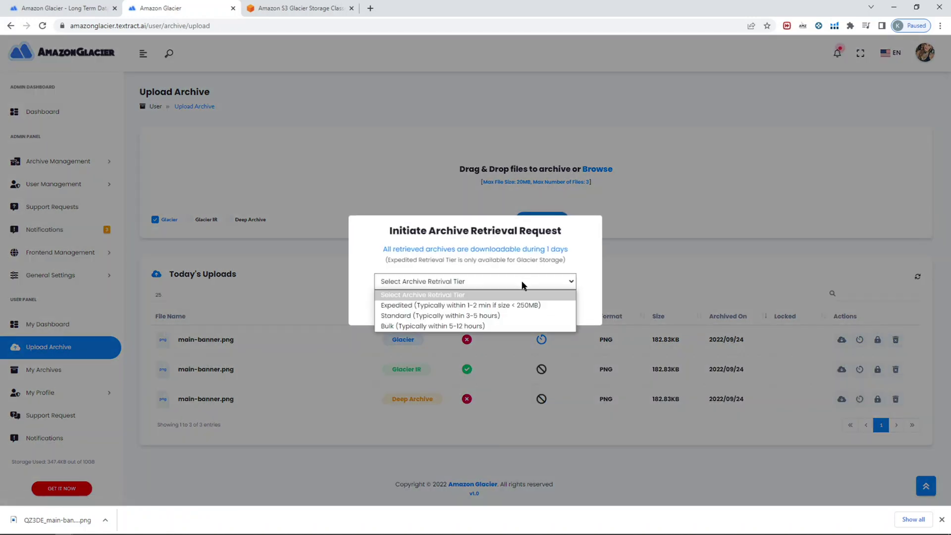
left_click(581, 263)
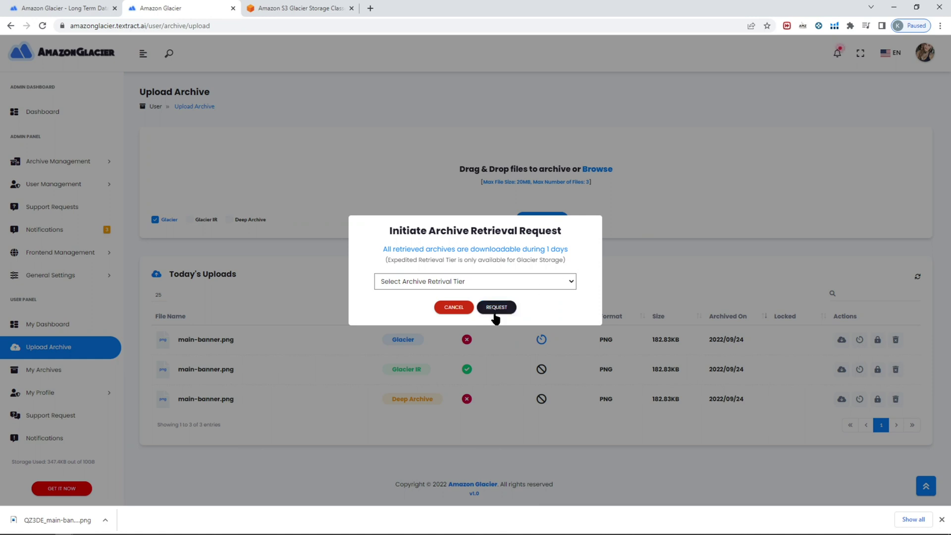
left_click(495, 286)
left_click(483, 305)
left_click(492, 307)
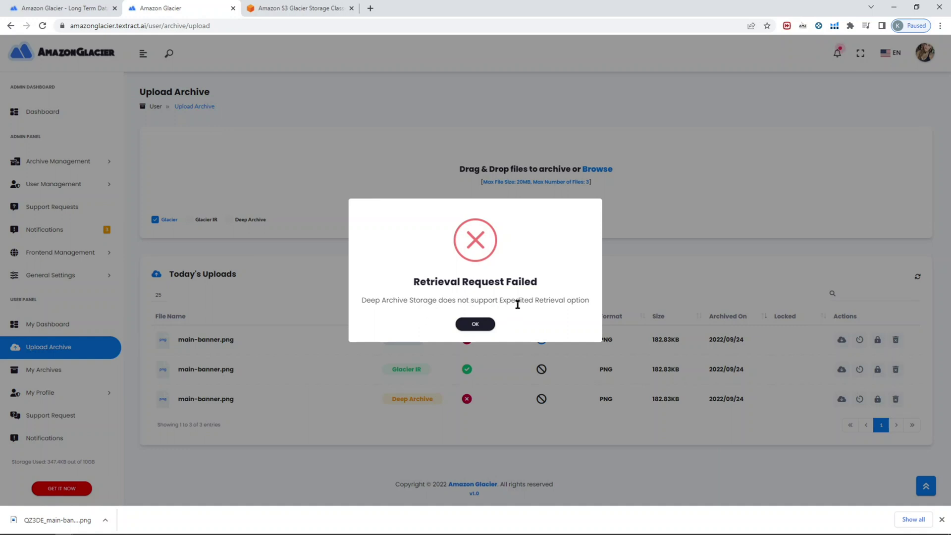
left_click(482, 325)
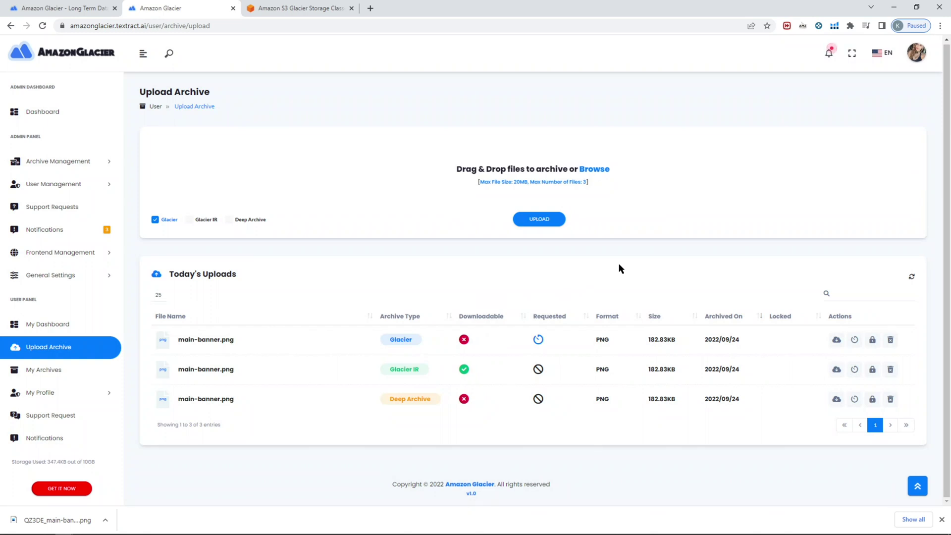
Cancel locking the Glacier copy, then go to the My Archives list.
left_click(872, 340)
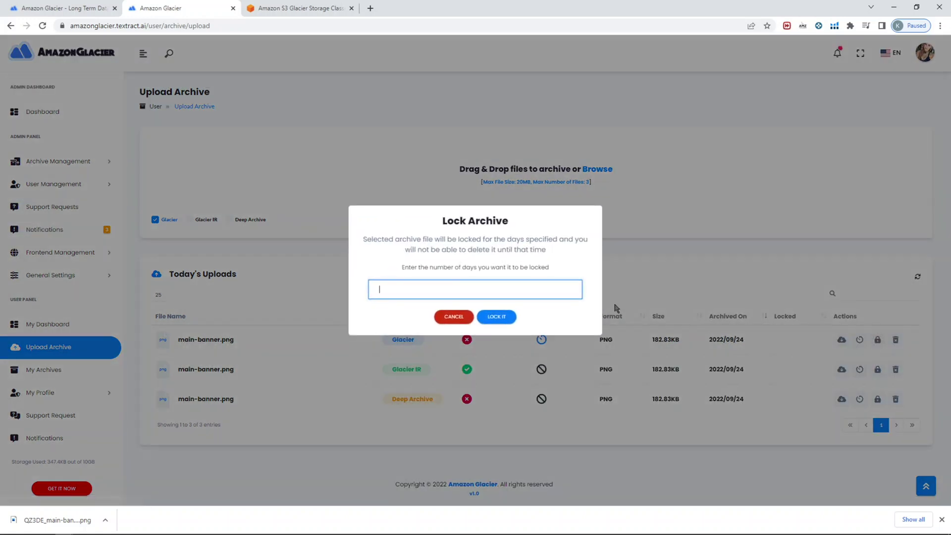
left_click(454, 318)
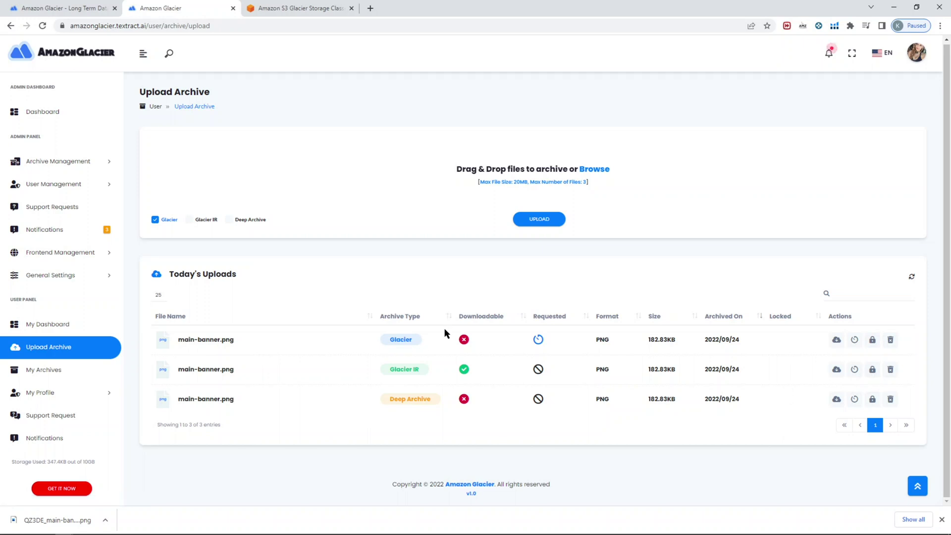
left_click(84, 371)
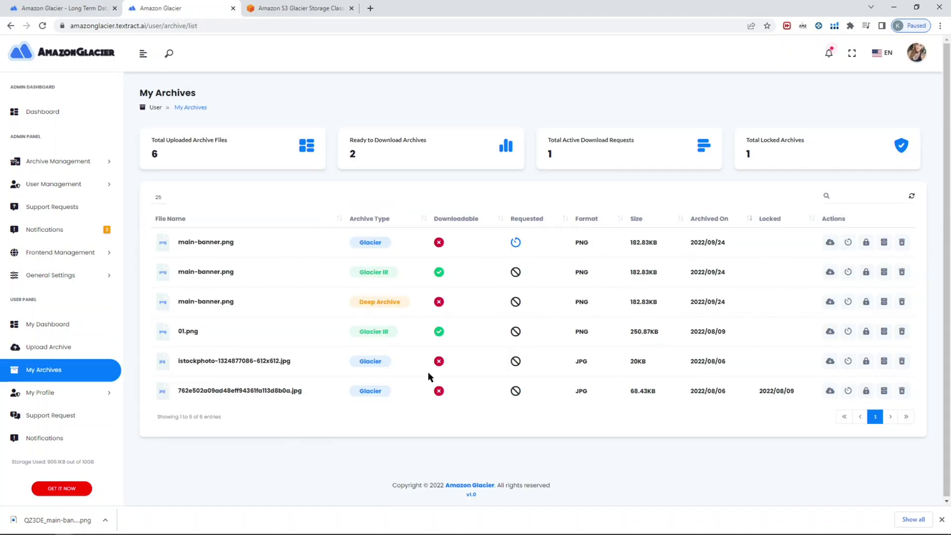
Open My Profile Settings and review the profile showing 909.08KB of 10GB used.
scroll(79, 297, "down", 1)
left_click(58, 381)
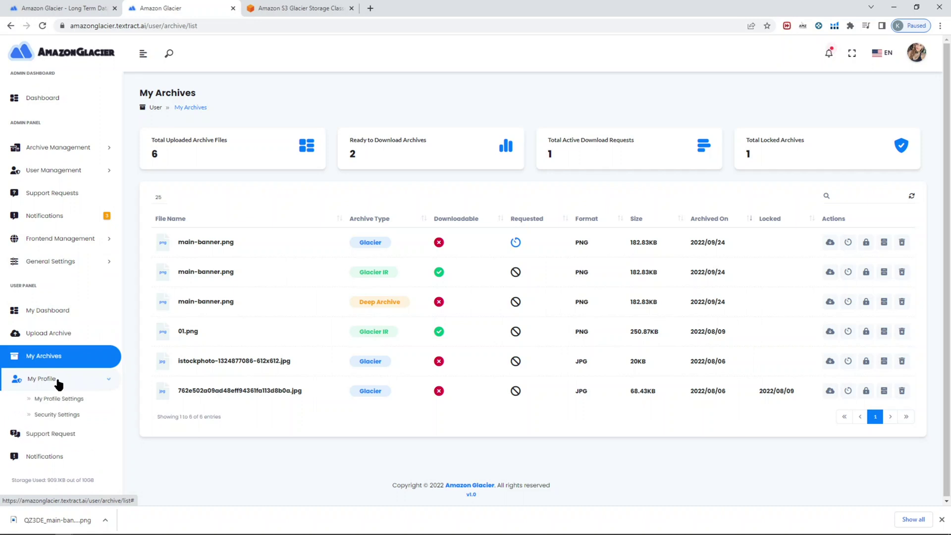
left_click(58, 399)
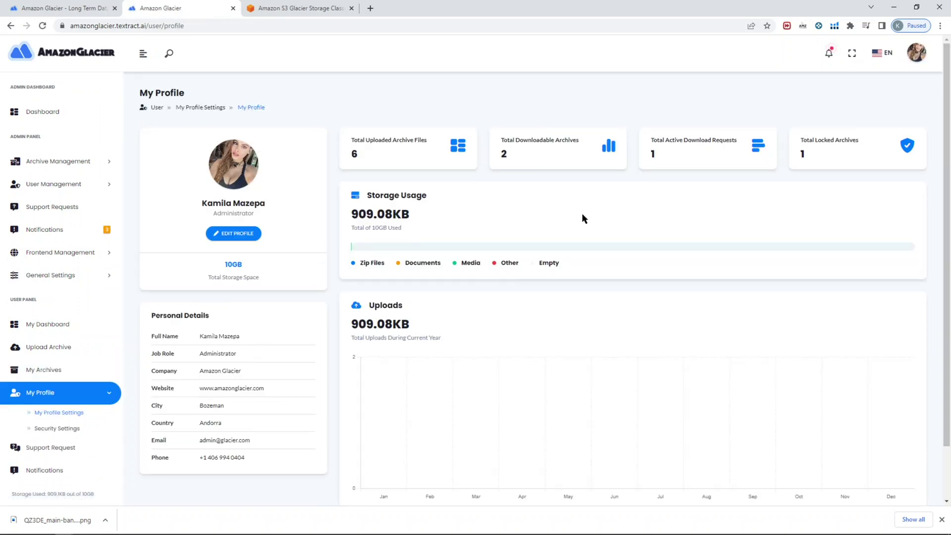
scroll(604, 225, "down", 1)
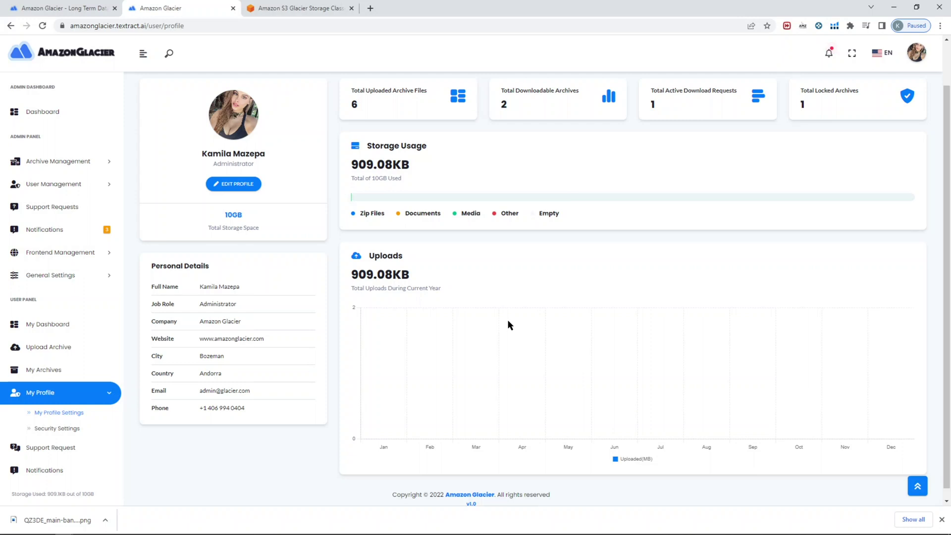
scroll(475, 238, "up", 1)
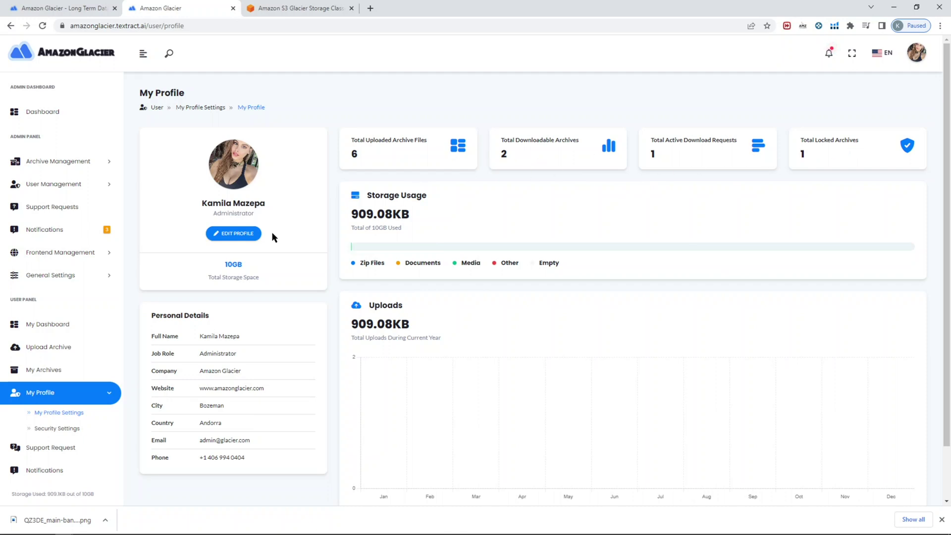
Under Archive Management, go via the Archive Dashboard to the Archive Settings page.
left_click(77, 160)
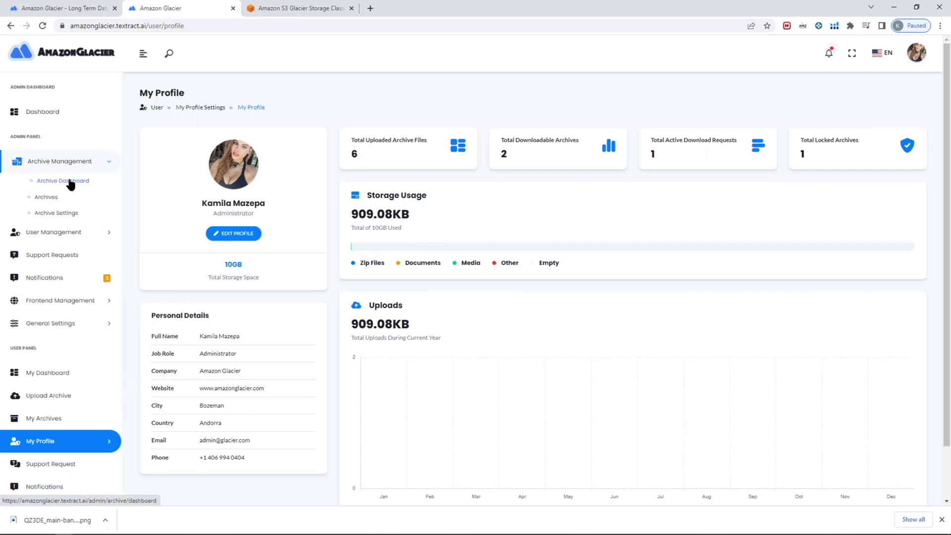
left_click(69, 181)
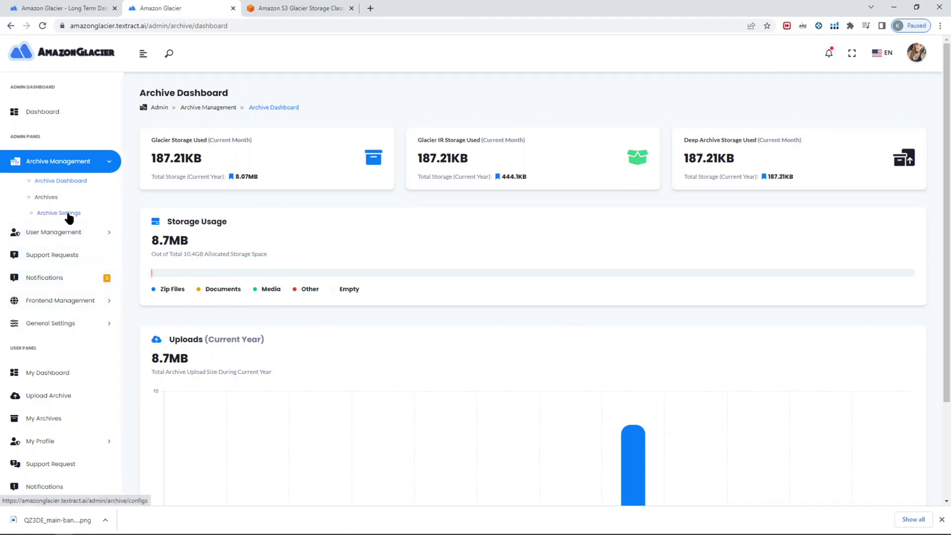
left_click(68, 214)
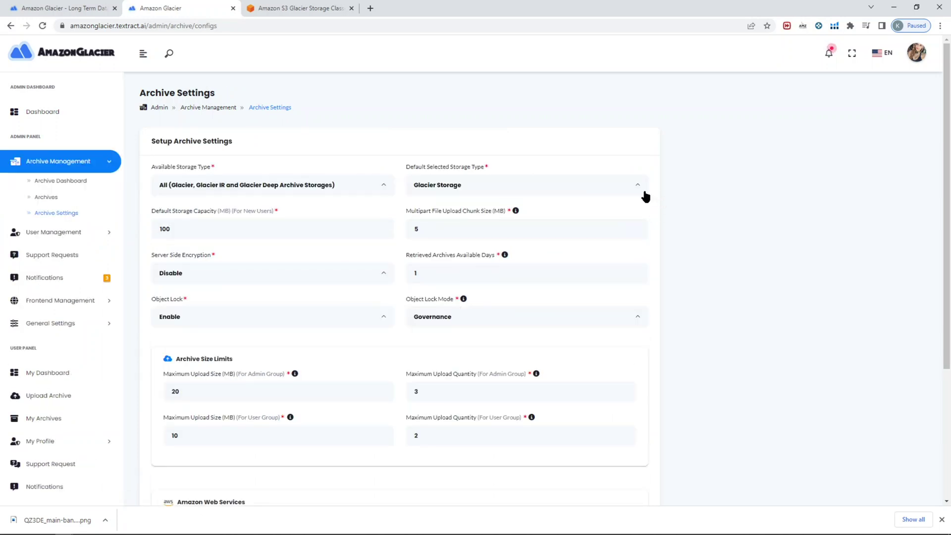
left_click(608, 230)
scroll(585, 238, "down", 2)
scroll(559, 248, "up", 2)
left_click(272, 187)
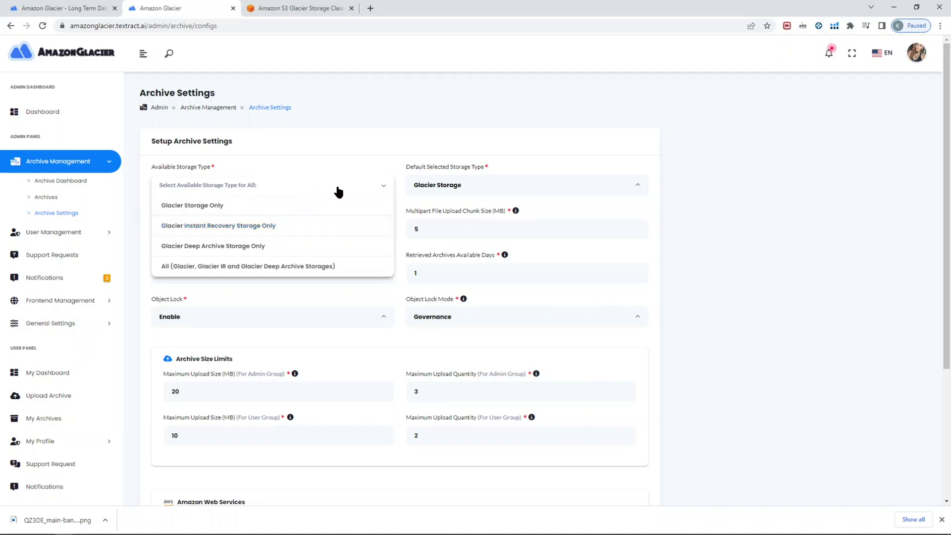
key("Down")
key("Down")
key("Return")
left_click(565, 188)
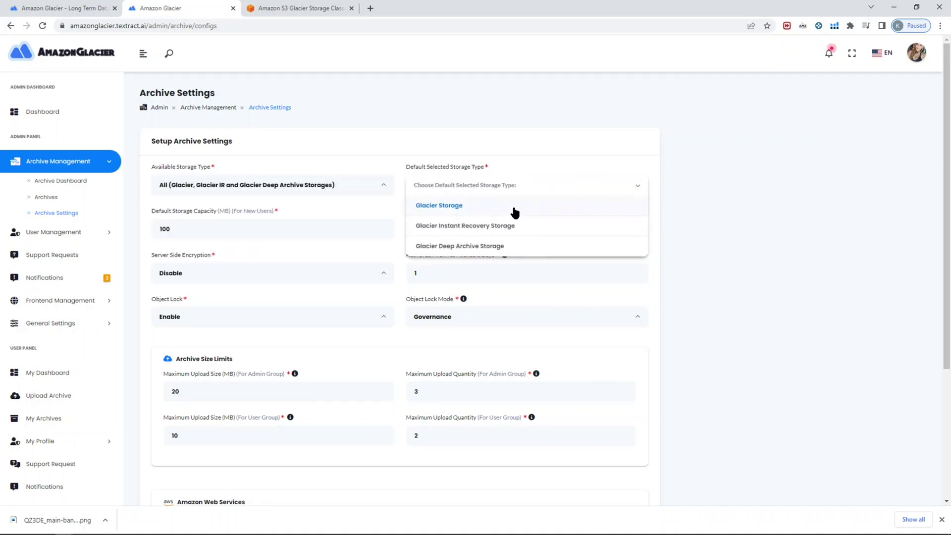
left_click(494, 144)
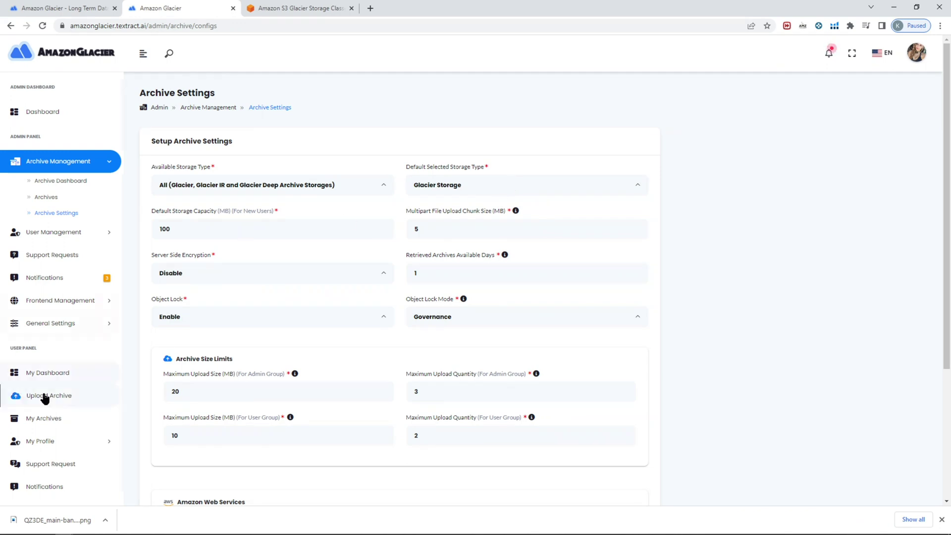
left_click(297, 229)
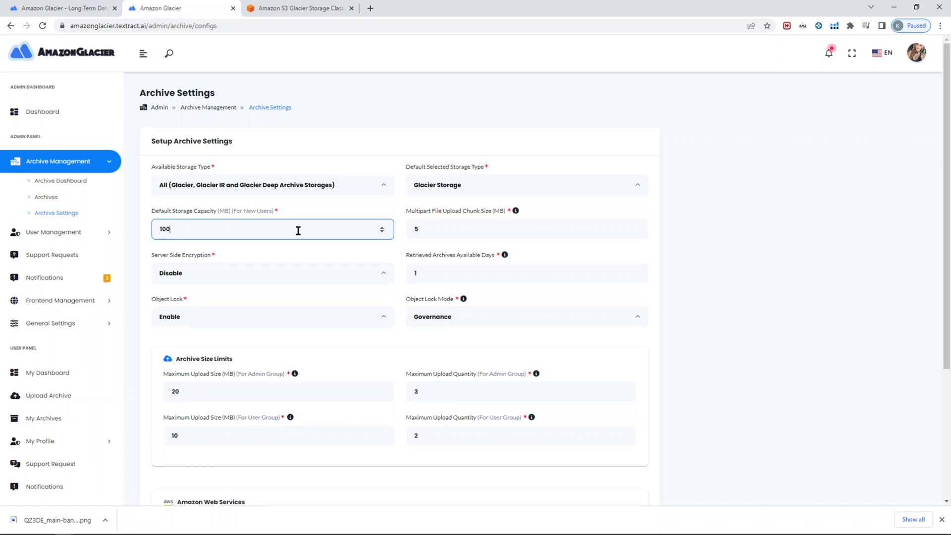
left_click(464, 235)
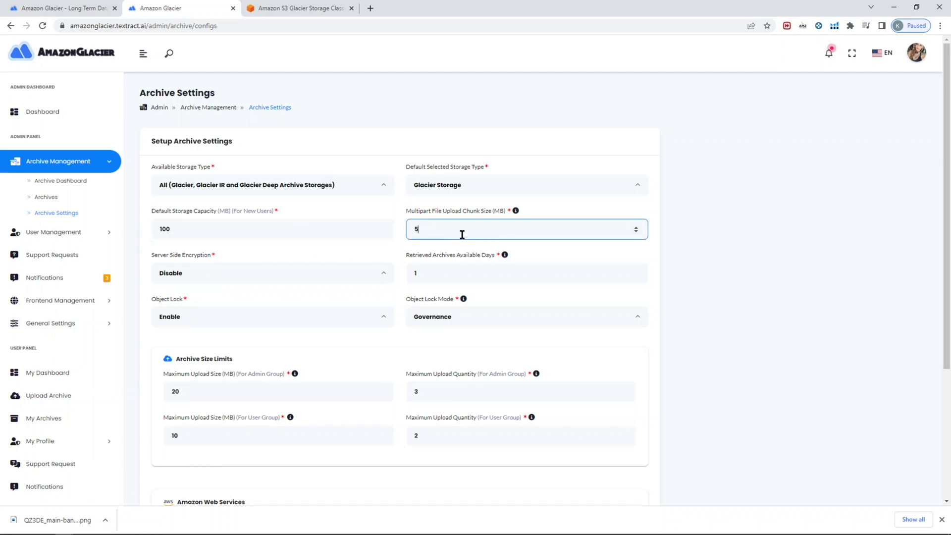
Keep server-side encryption disabled and Object Lock enabled in the archive settings.
scroll(462, 235, "down", 1)
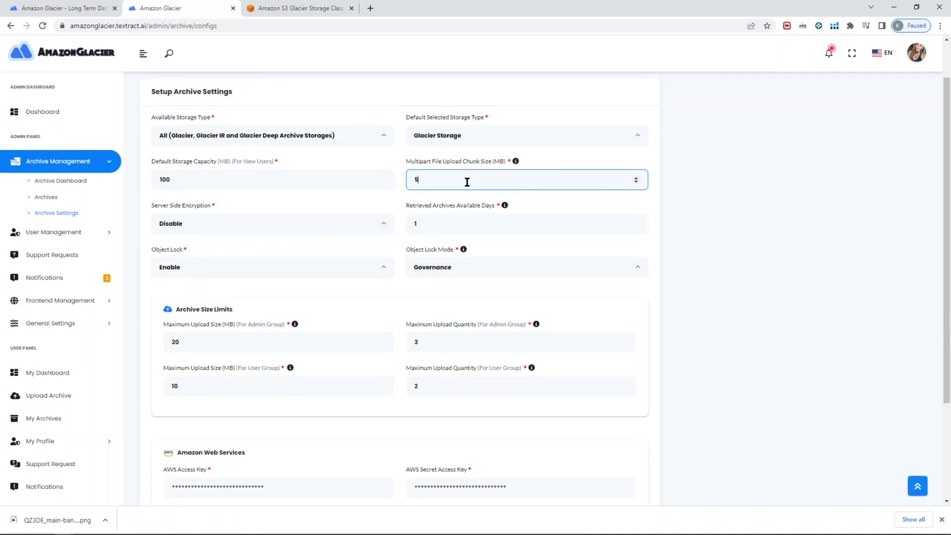
left_click(321, 231)
left_click(304, 231)
left_click(465, 224)
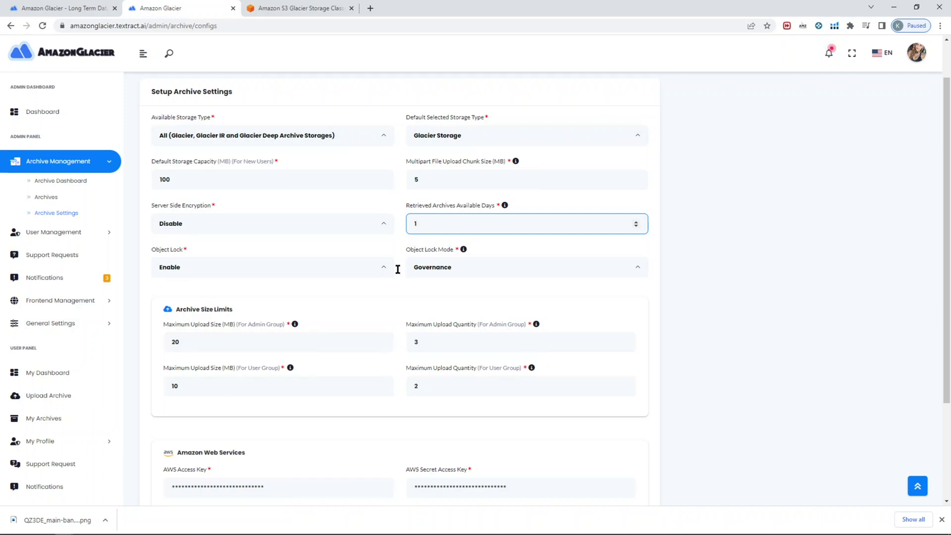
left_click(320, 272)
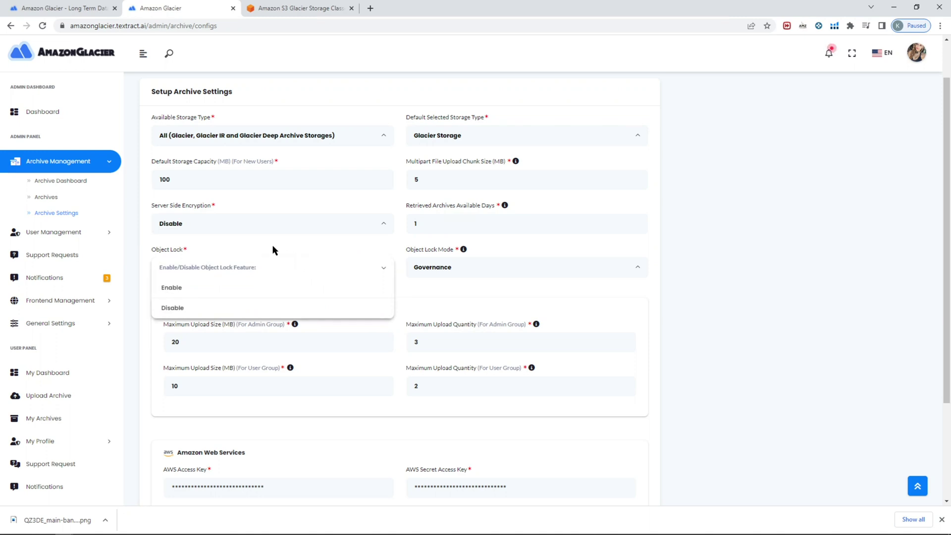
left_click(277, 287)
Change the Object Lock Mode from Governance to Compliance.
left_click(448, 274)
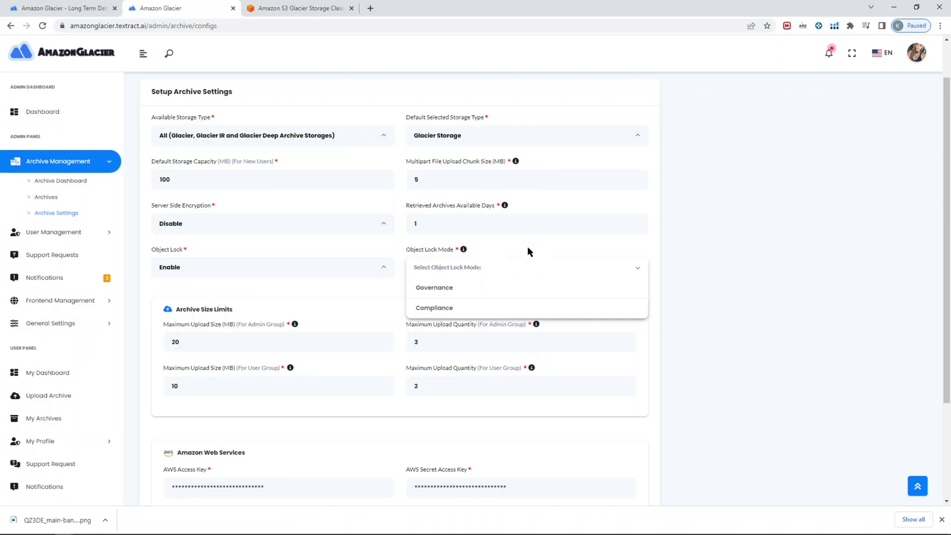
key("Down")
key("Return")
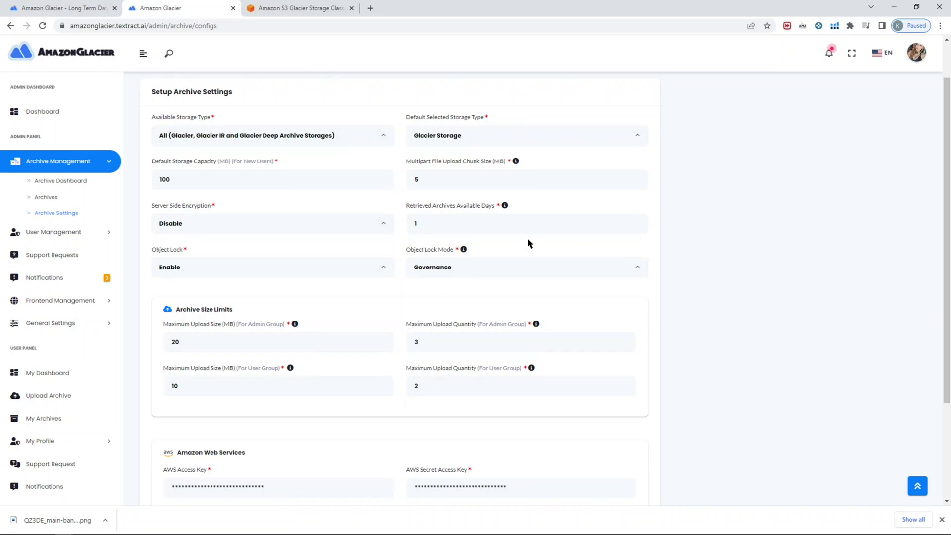
left_click(531, 268)
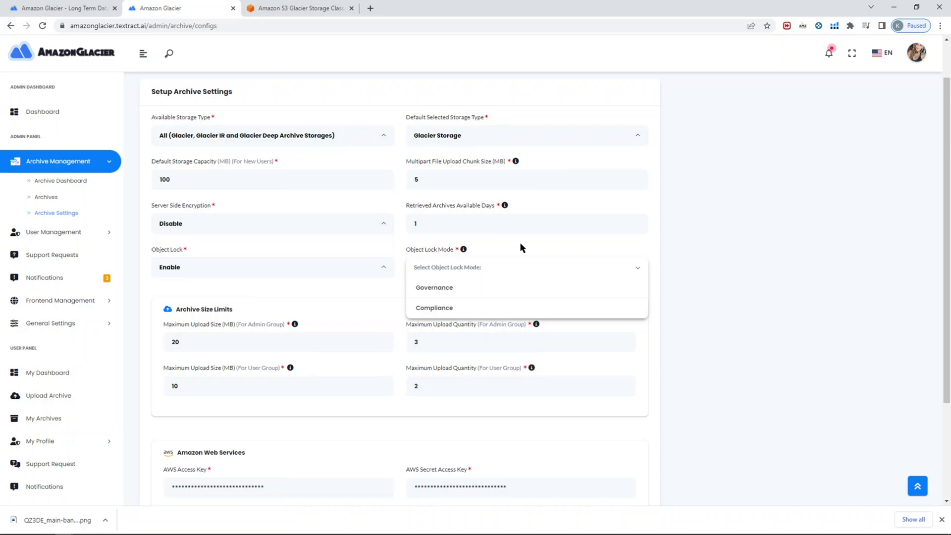
left_click(521, 308)
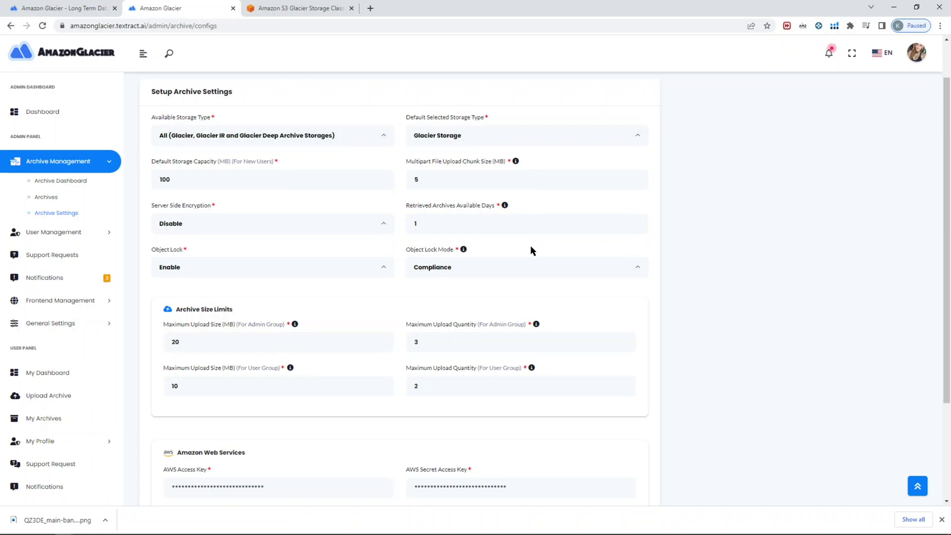
Highlight the masked S3 Bucket Name value, then go to User Management's User Dashboard.
scroll(530, 245, "down", 1)
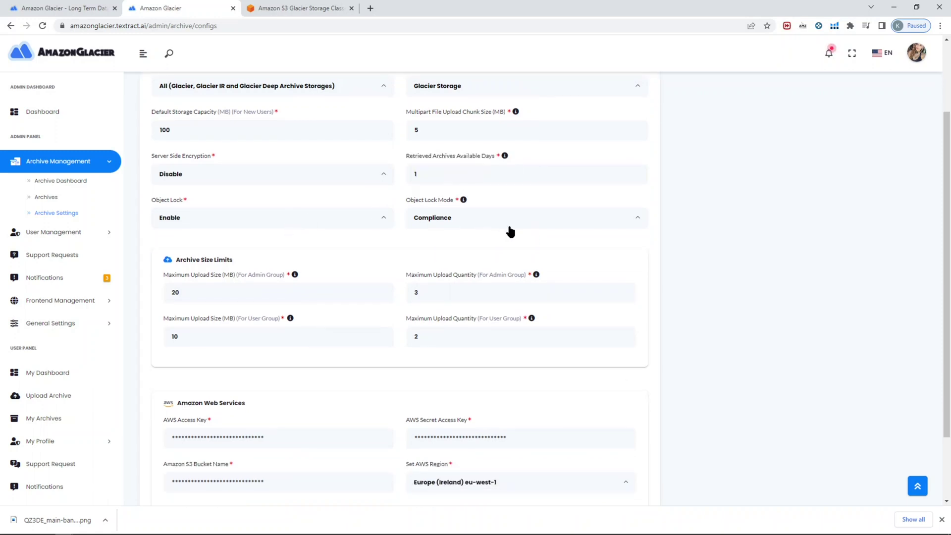
scroll(475, 225, "down", 2)
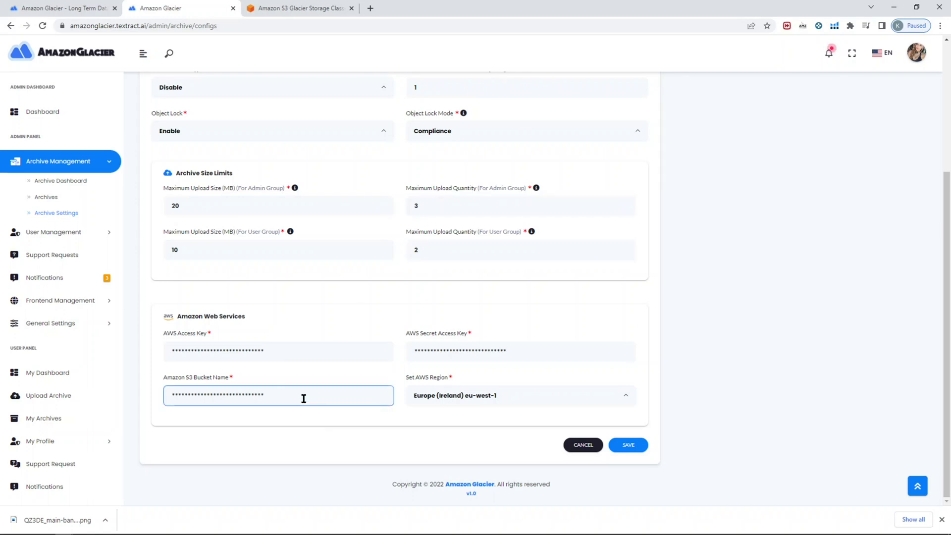
left_click_drag(303, 398, 159, 403)
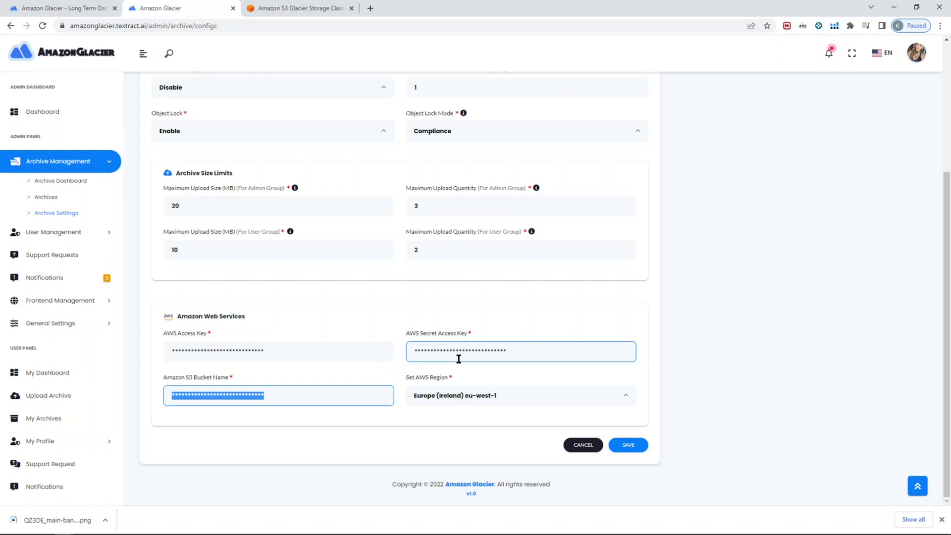
left_click(400, 284)
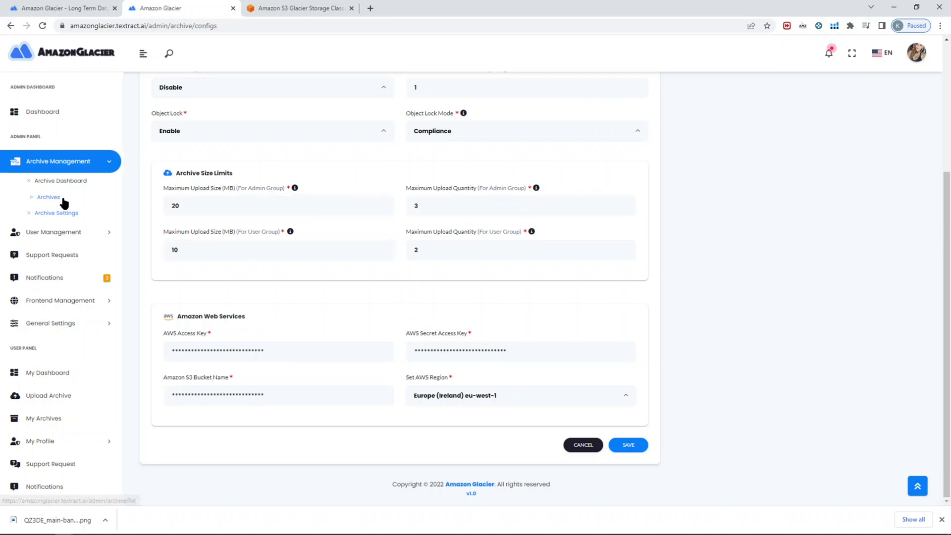
left_click(61, 235)
left_click(84, 203)
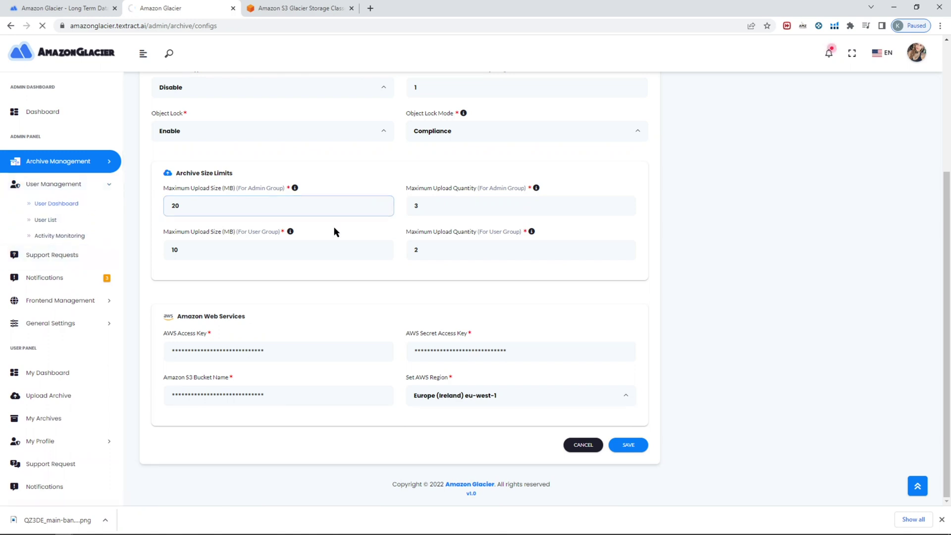
Scroll through the User Dashboard.
left_click(516, 251)
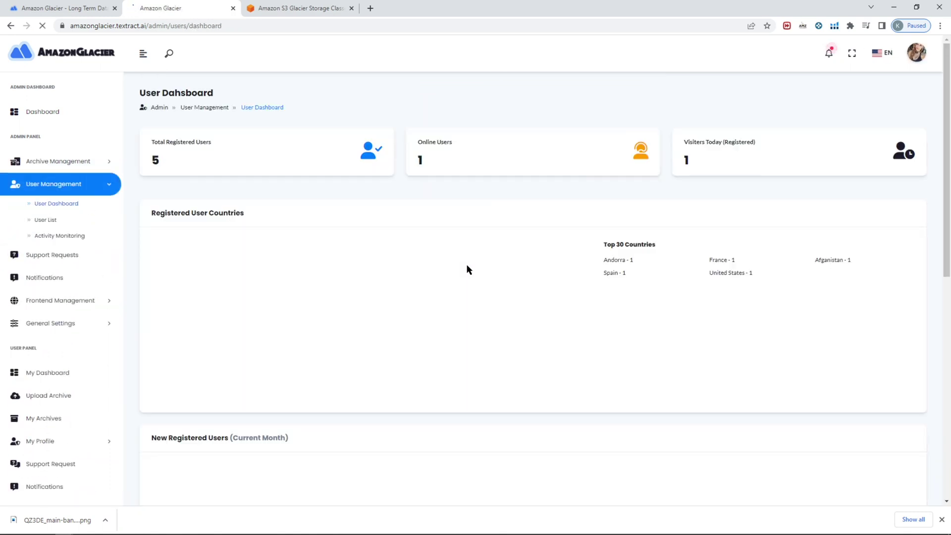
scroll(525, 313, "down", 1)
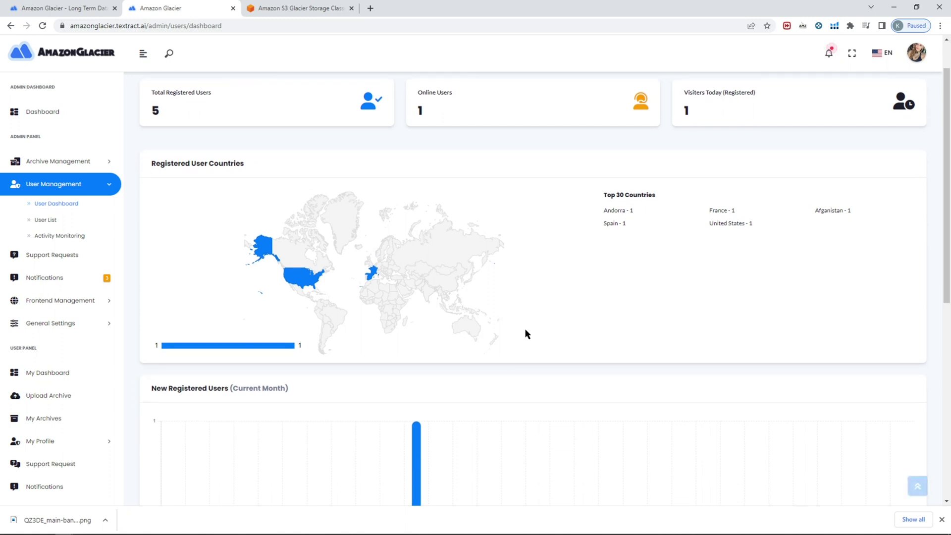
scroll(323, 280, "down", 3)
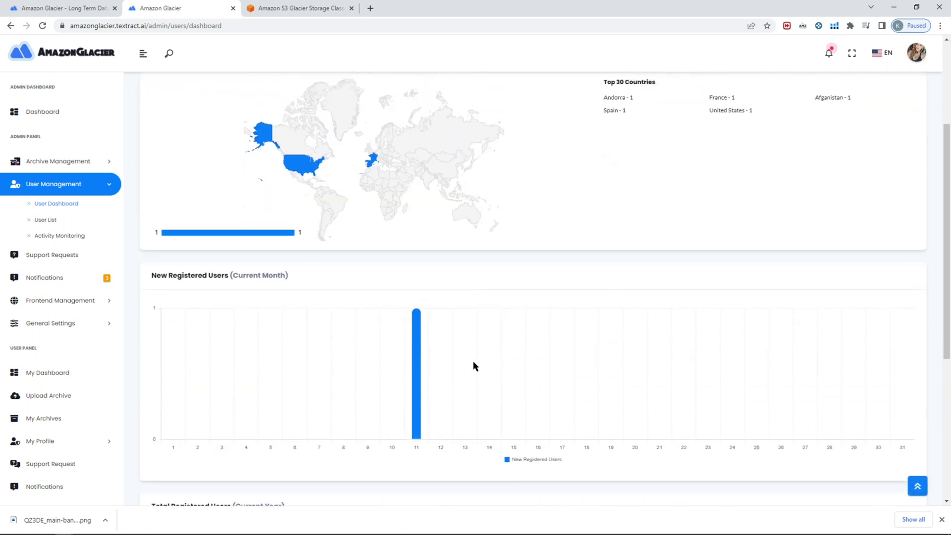
scroll(472, 365, "up", 3)
scroll(643, 250, "down", 2)
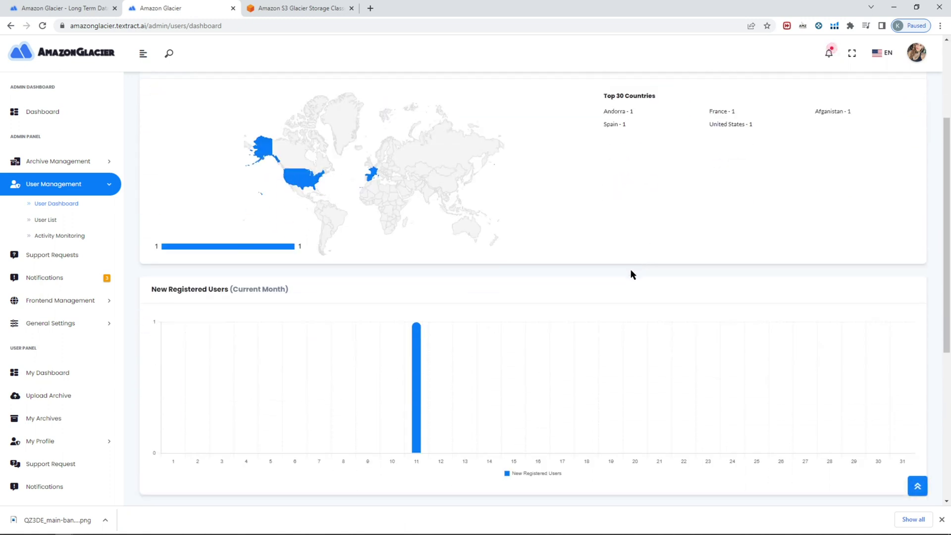
scroll(630, 269, "up", 3)
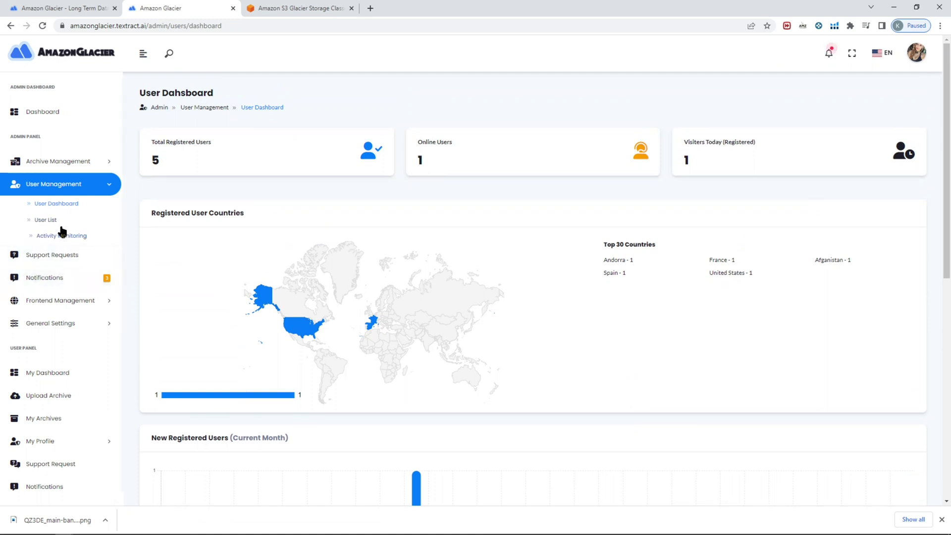
Glance at the support request pages, then open the User List of registered users.
left_click(68, 259)
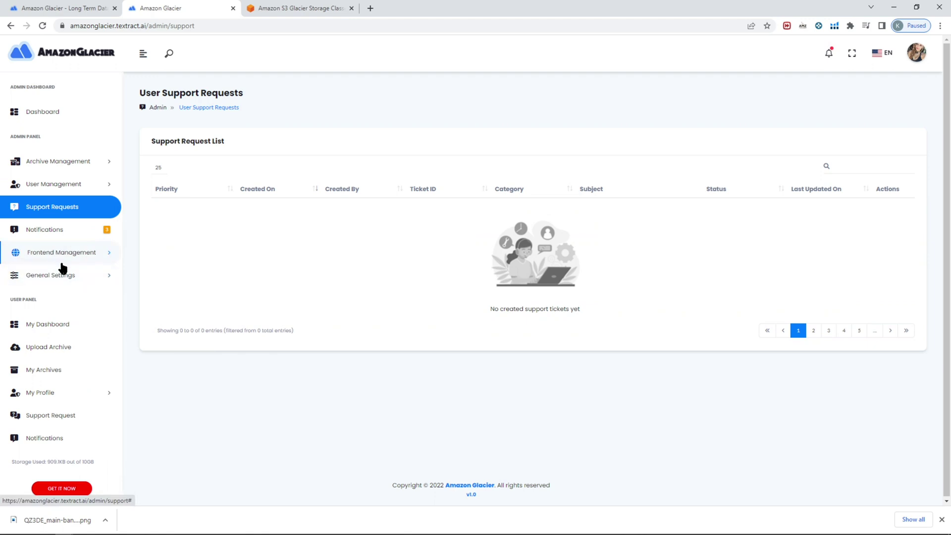
left_click(57, 425)
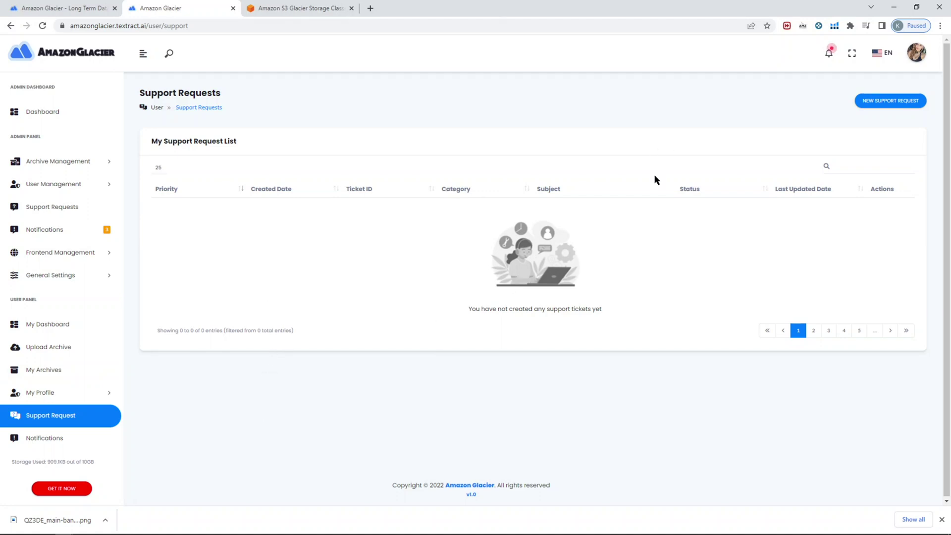
left_click(46, 187)
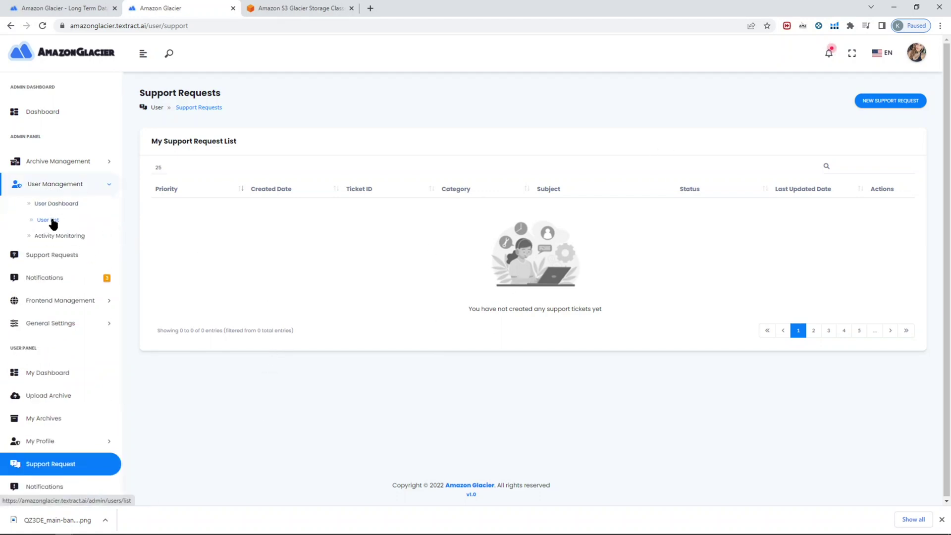
left_click(52, 220)
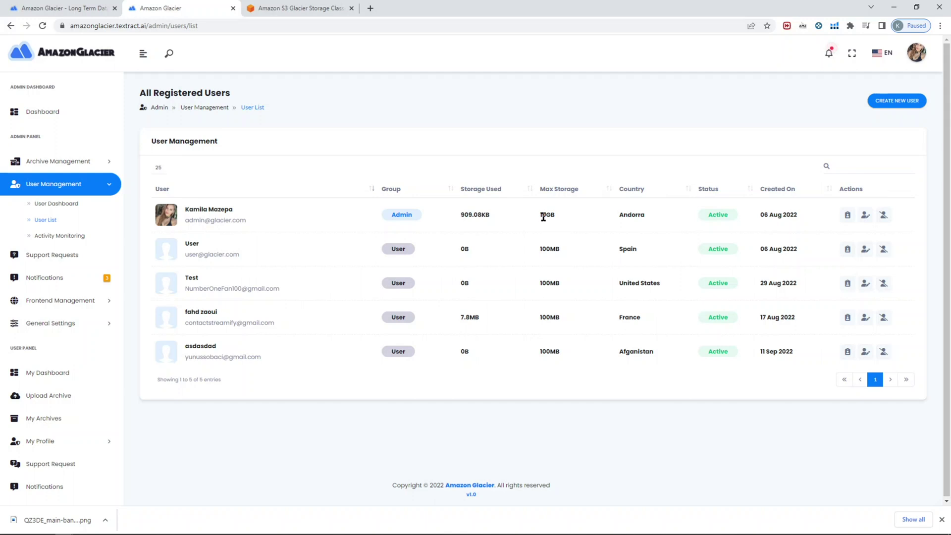
Highlight the Spain user's 100MB storage limit in the user list.
left_click_drag(543, 249, 555, 254)
left_click(455, 245)
left_click(61, 163)
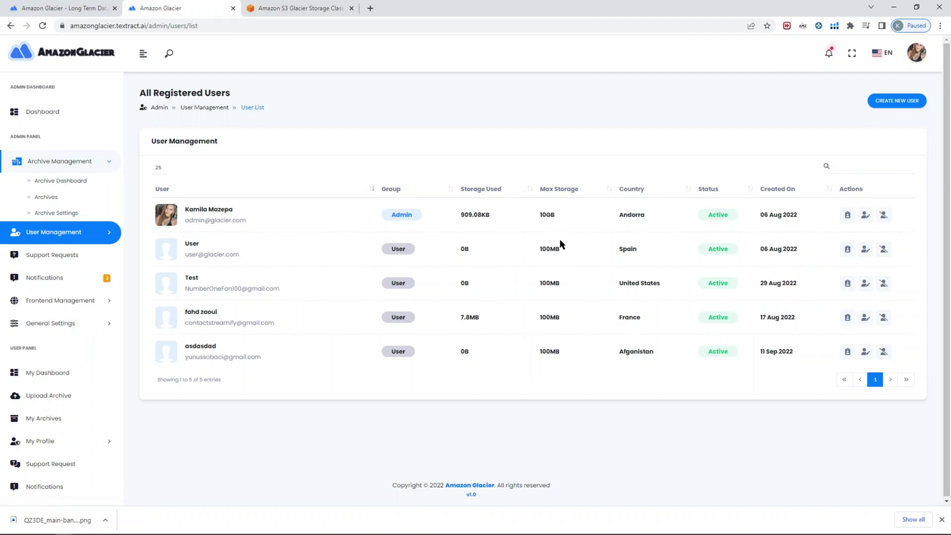
left_click_drag(562, 244, 544, 255)
left_click(528, 253)
Open the Spain user's Change Storage Capacity form, leaving the new capacity empty.
left_click(848, 253)
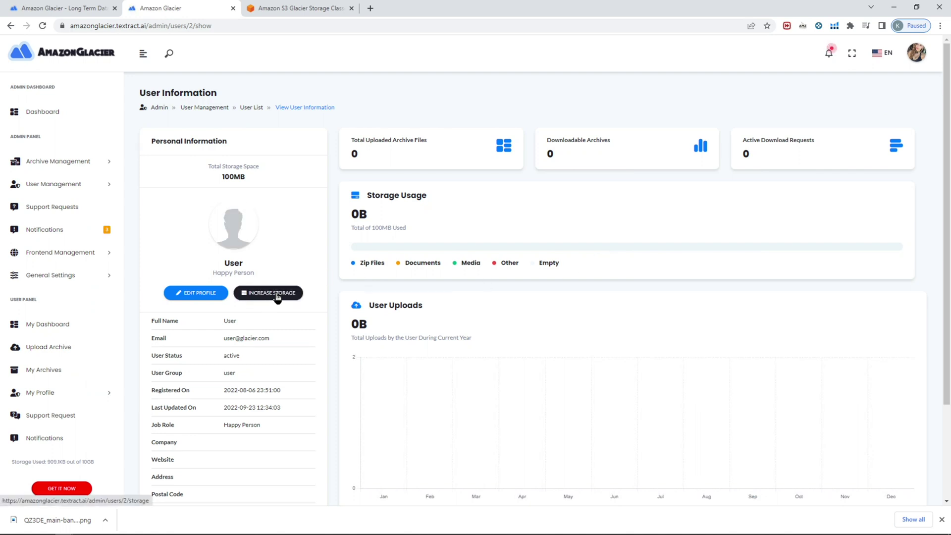
left_click(279, 293)
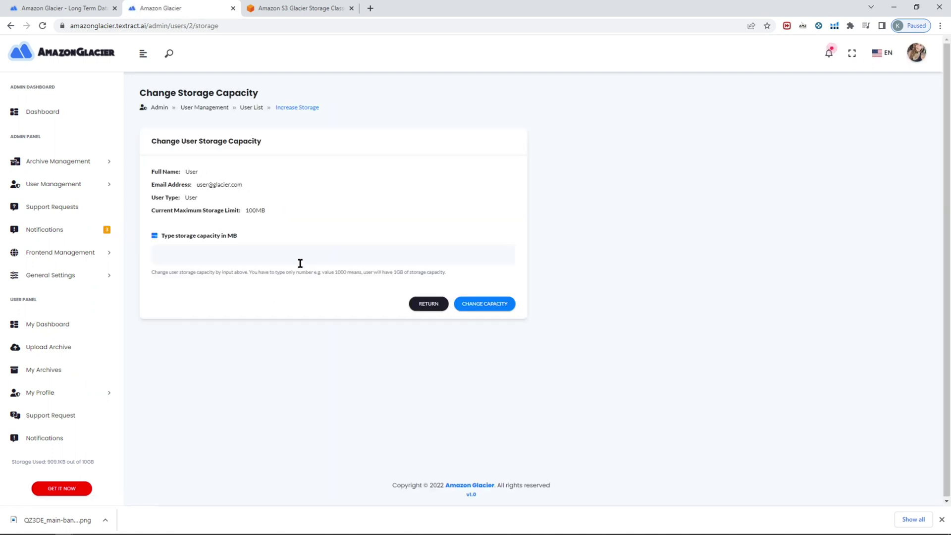
left_click(272, 254)
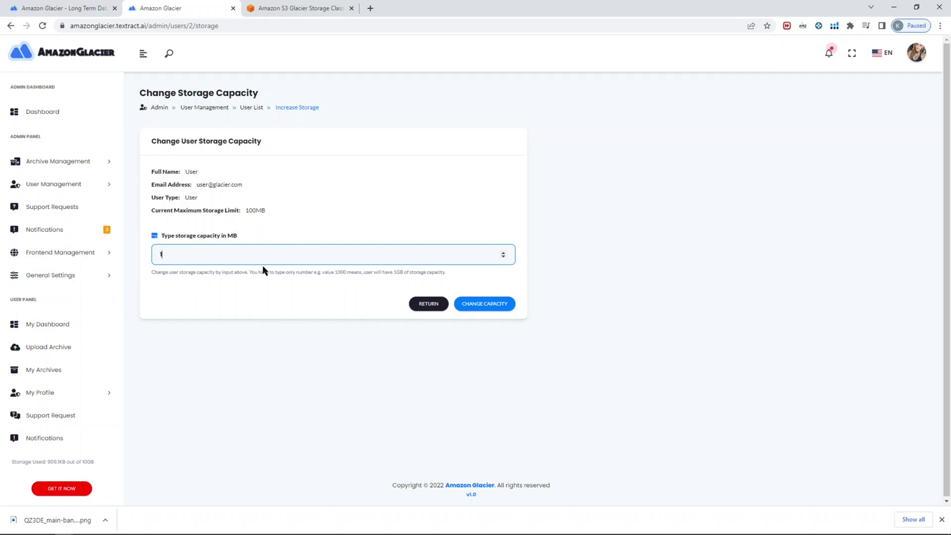
left_click_drag(279, 252, 131, 246)
left_click_drag(280, 212, 249, 214)
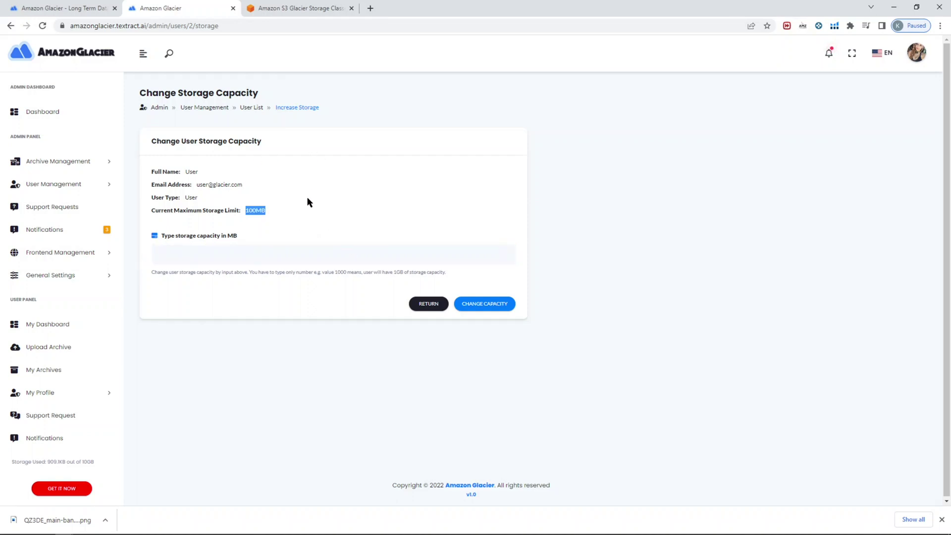
left_click(267, 198)
left_click(416, 255)
left_click(429, 304)
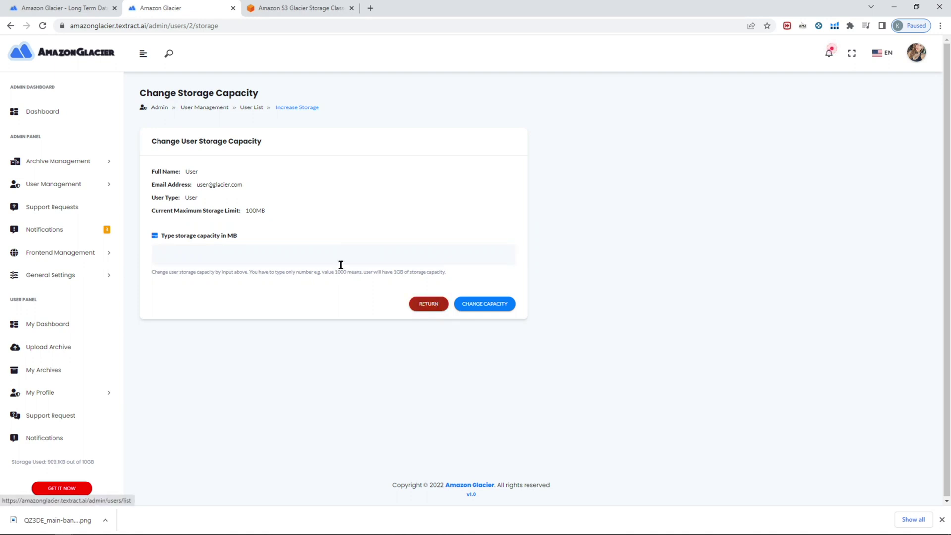
left_click(253, 248)
left_click(392, 290)
left_click(88, 271)
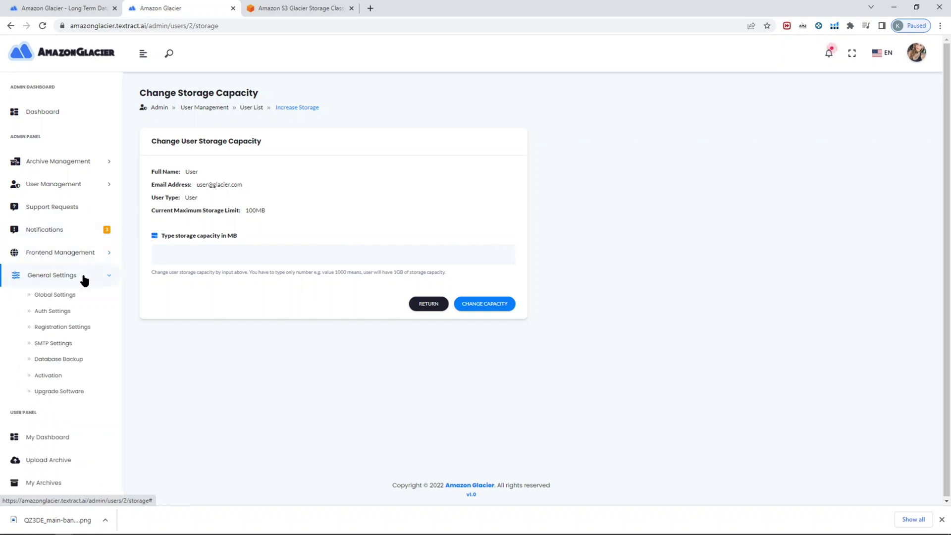
Open the Social Login settings under Auth Settings.
scroll(86, 277, "down", 1)
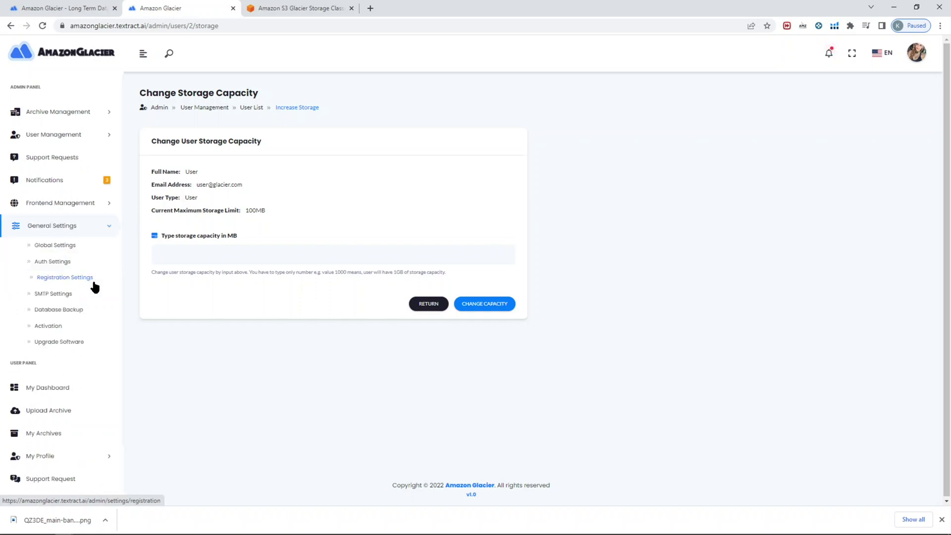
left_click(64, 264)
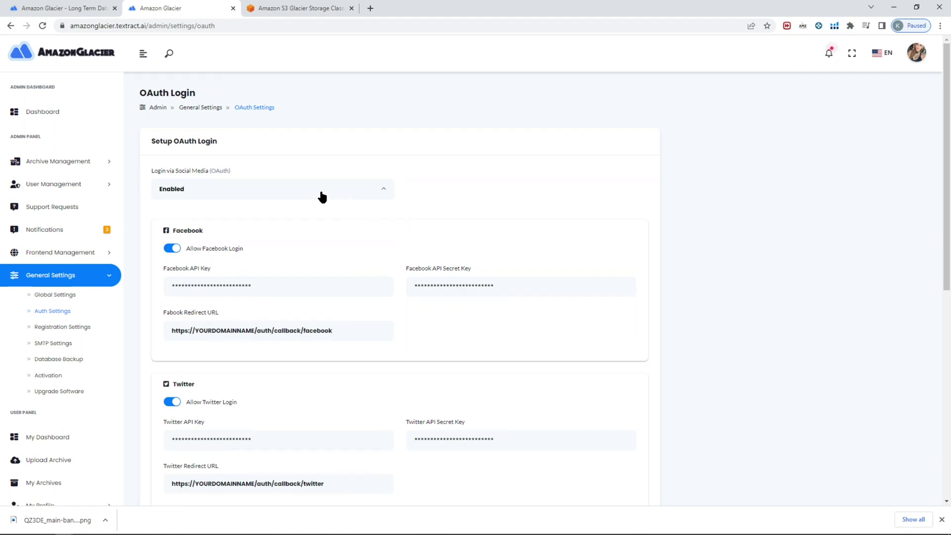
scroll(353, 218, "down", 3)
scroll(350, 227, "down", 3)
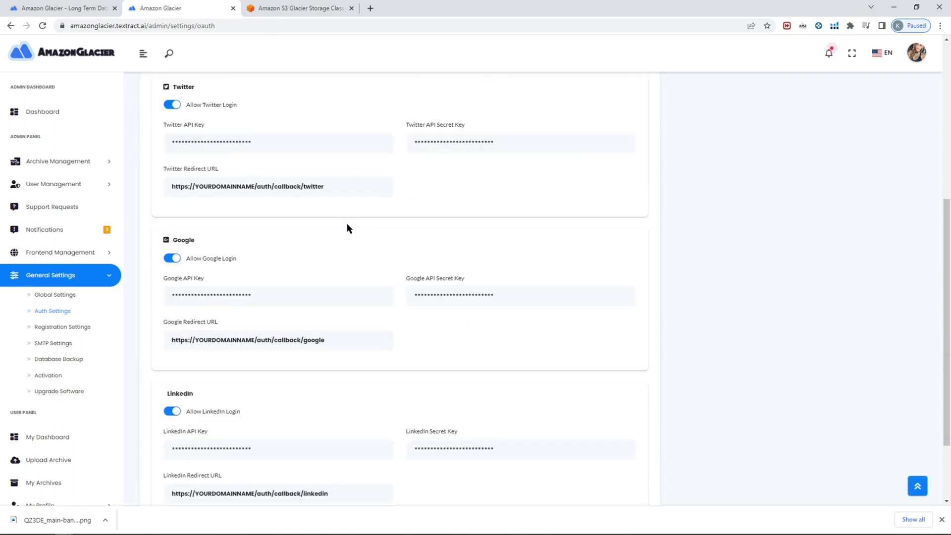
Keep new user email verification Disabled in Registration Settings, then return to the User List.
left_click(78, 327)
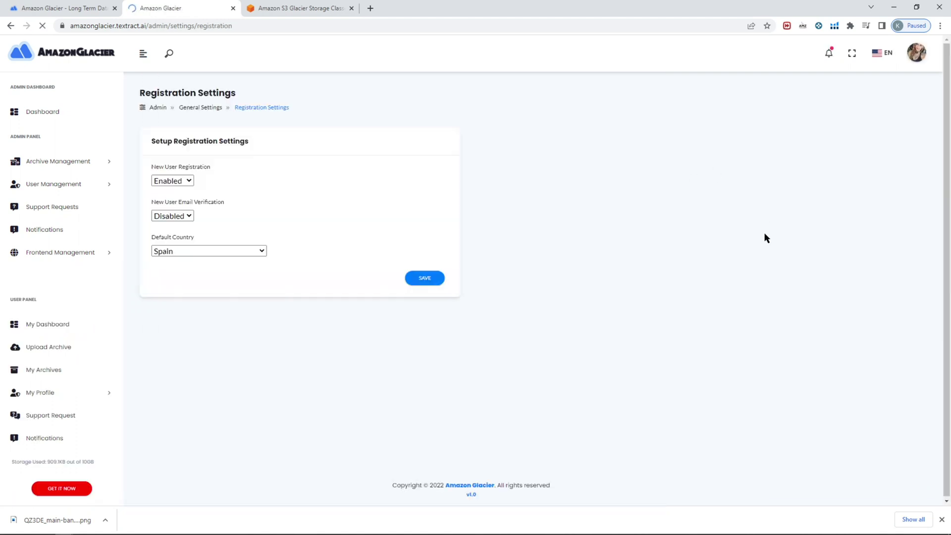
left_click(280, 229)
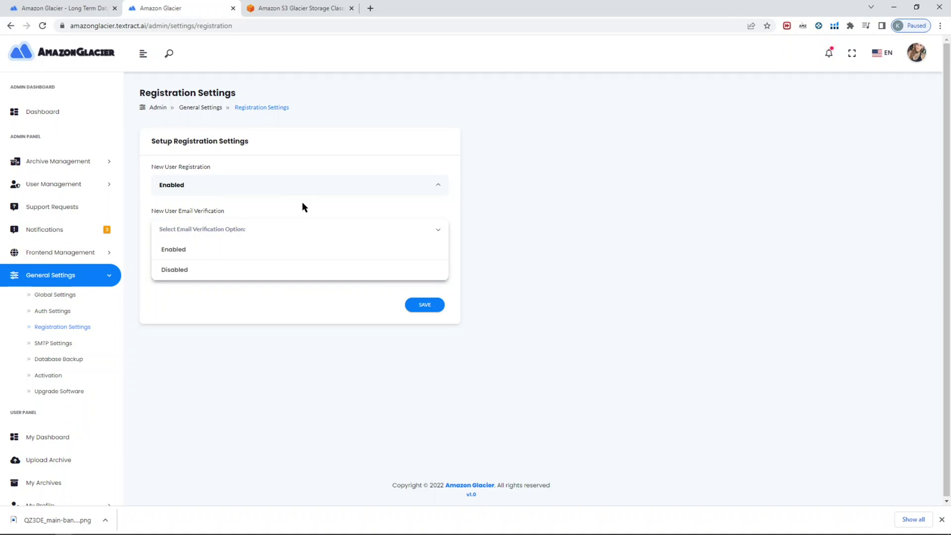
left_click(301, 270)
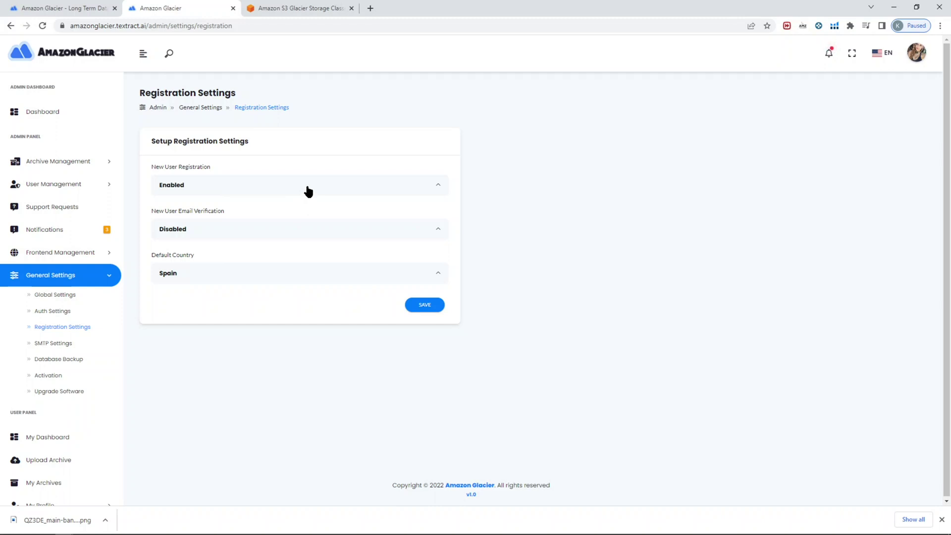
left_click(63, 185)
left_click(63, 223)
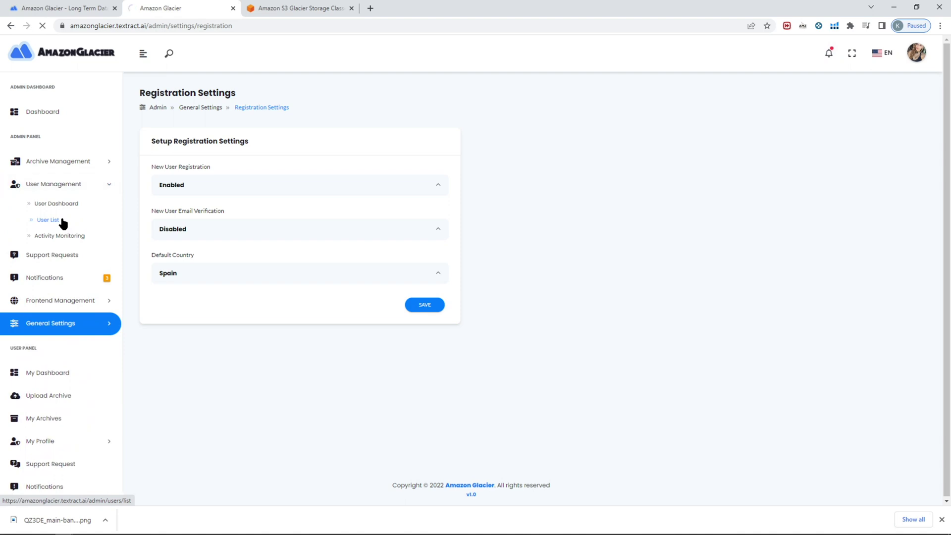
Open the blank Create New User form with User preset, checking the language list without switching.
left_click(897, 101)
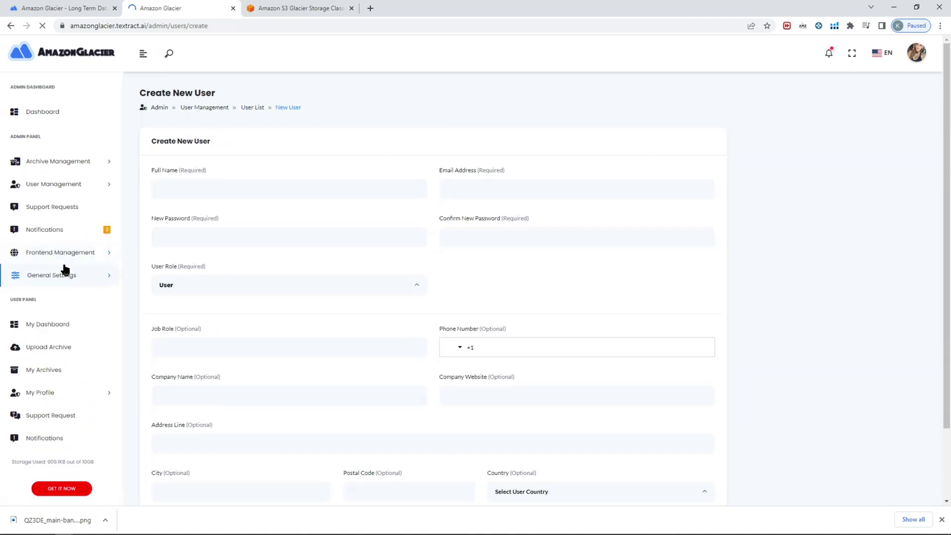
left_click(60, 257)
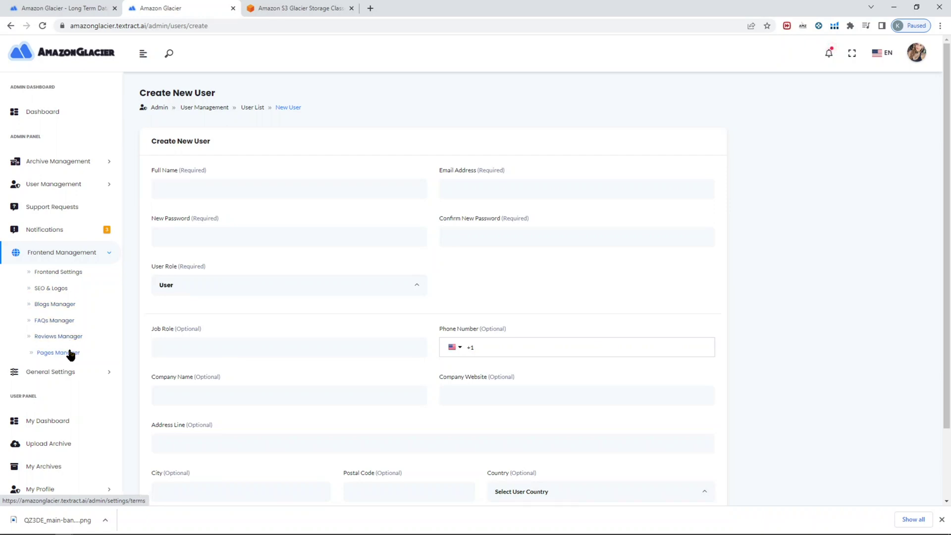
scroll(70, 354, "down", 2)
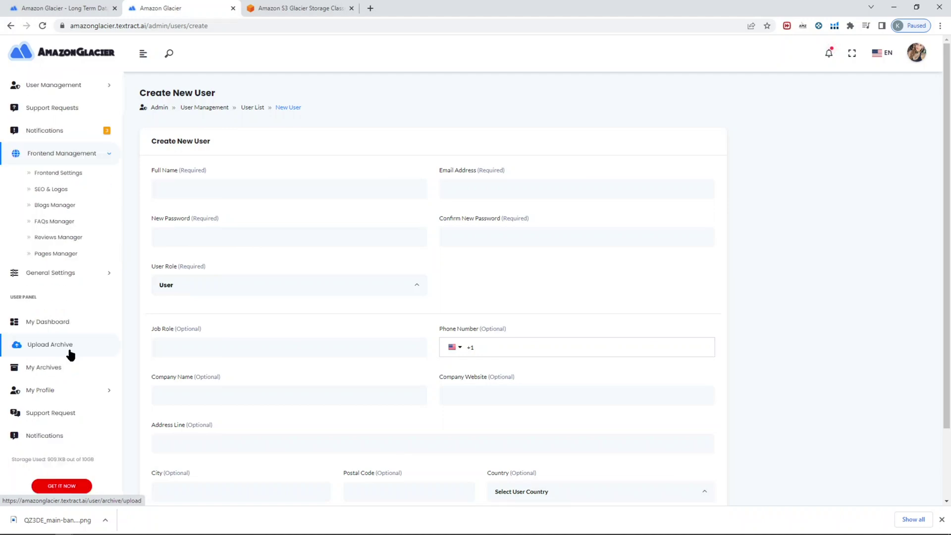
scroll(65, 292, "up", 2)
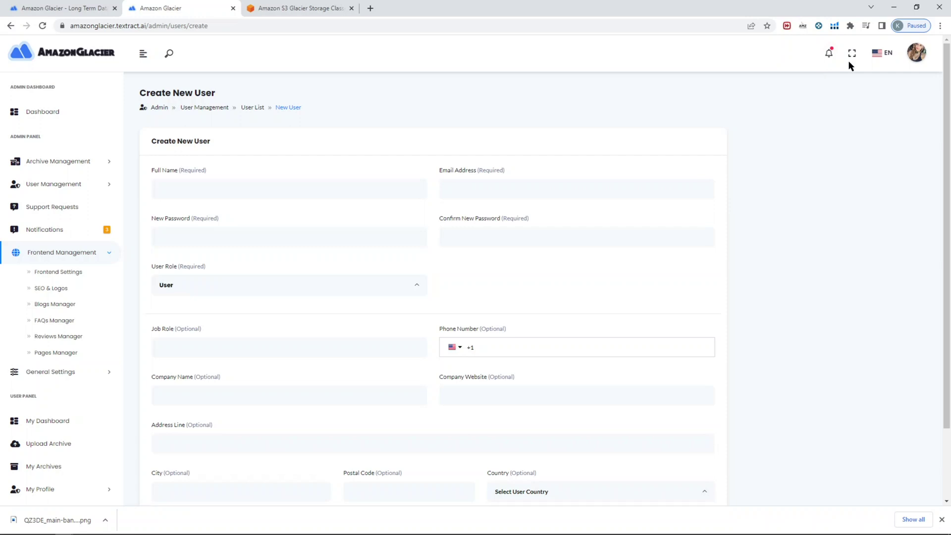
left_click(883, 54)
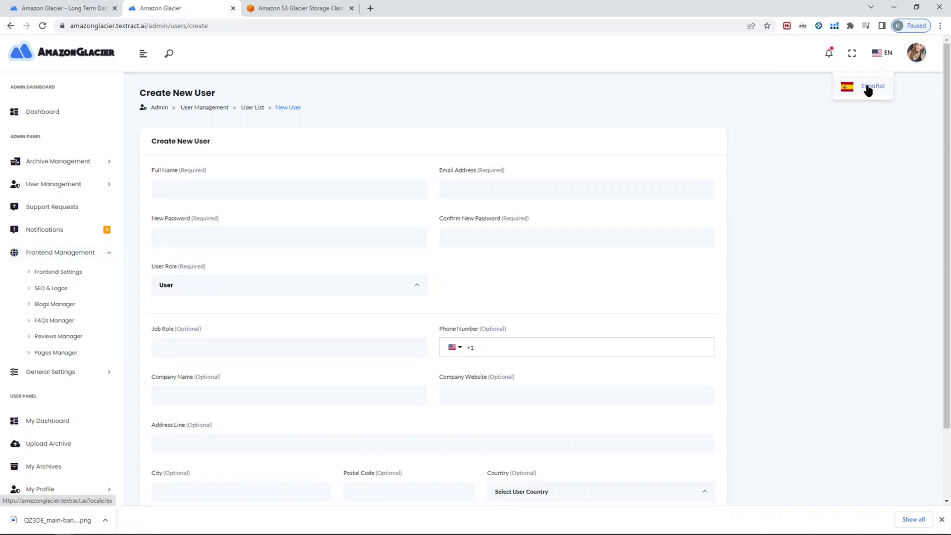
left_click(846, 253)
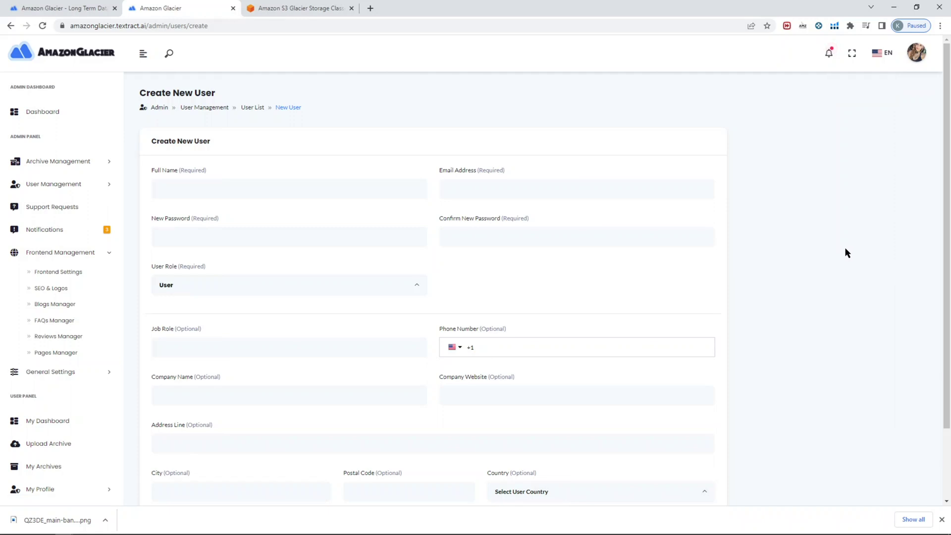
scroll(848, 247, "down", 2)
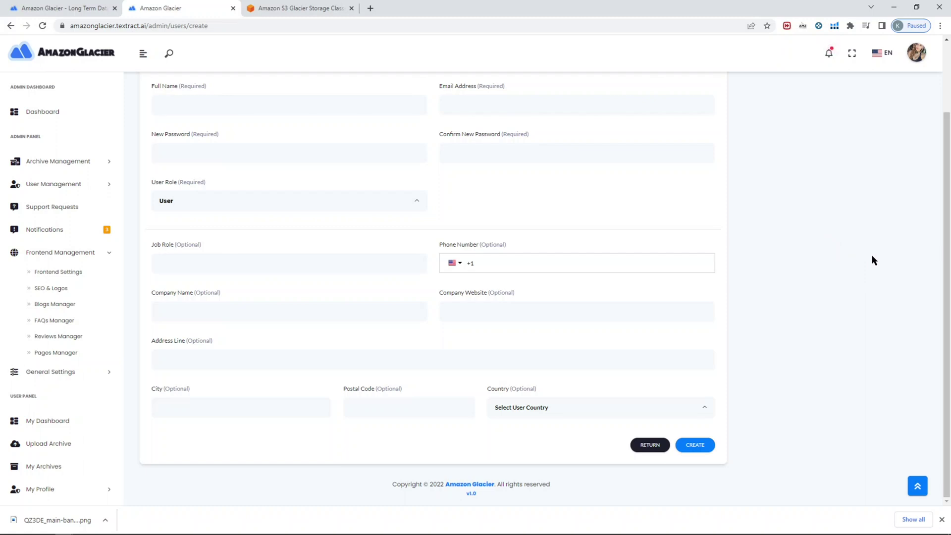
scroll(851, 253, "up", 2)
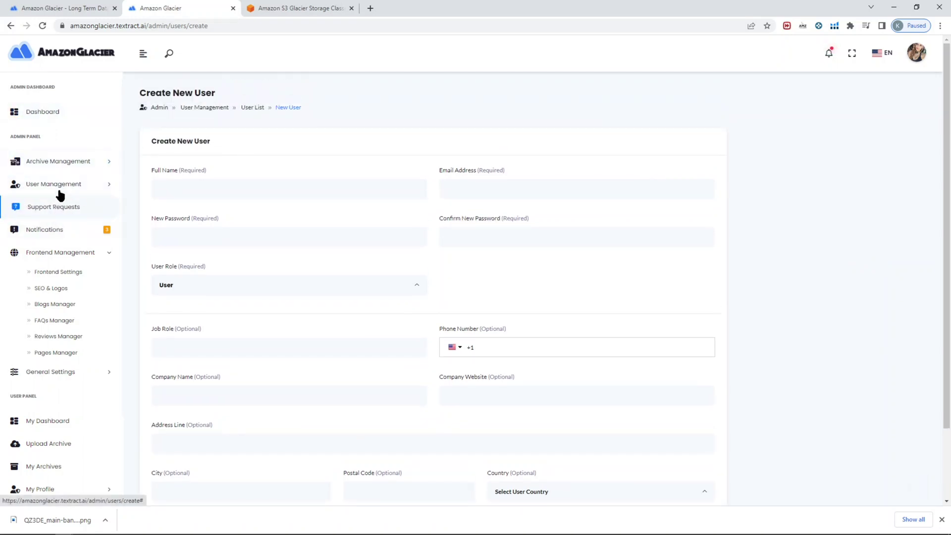
scroll(64, 208, "down", 2)
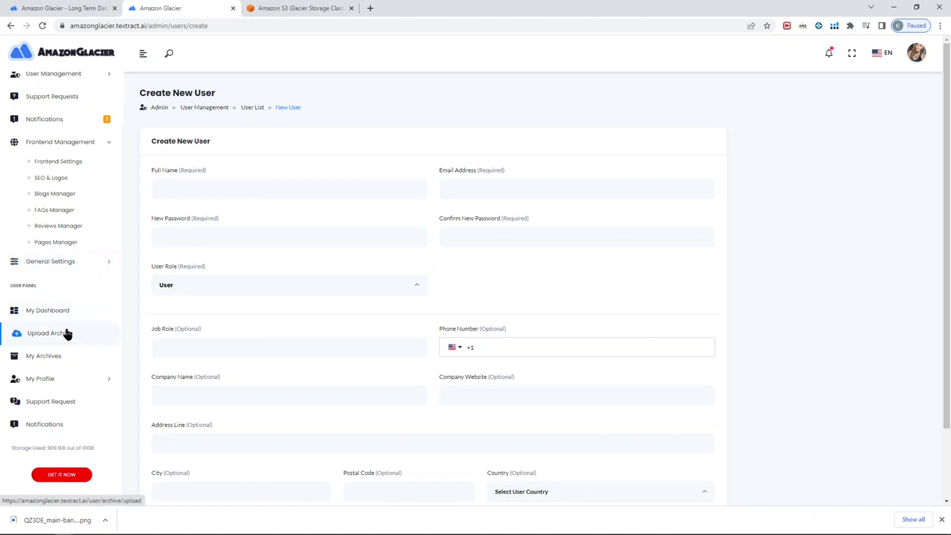
Go to My Archives and start downloading the first main-banner.png archive.
left_click(58, 359)
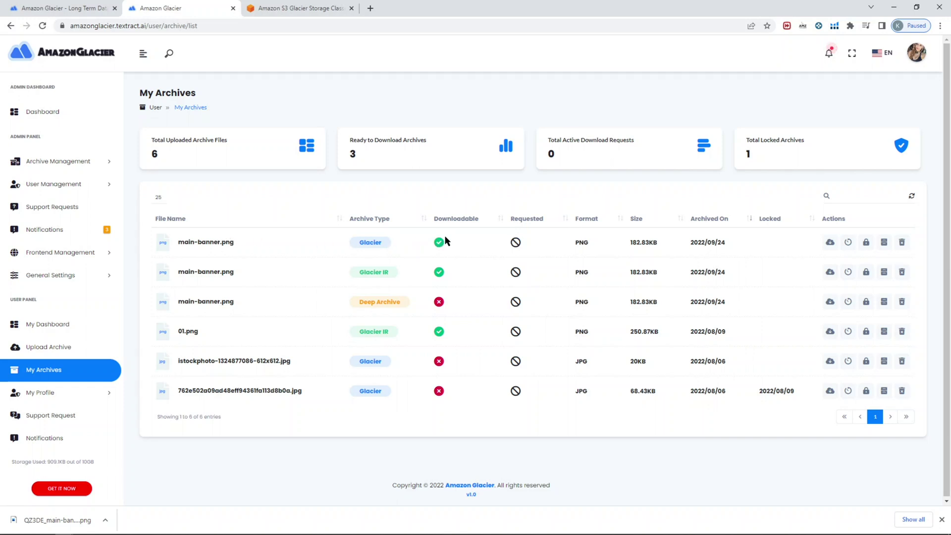
left_click(830, 244)
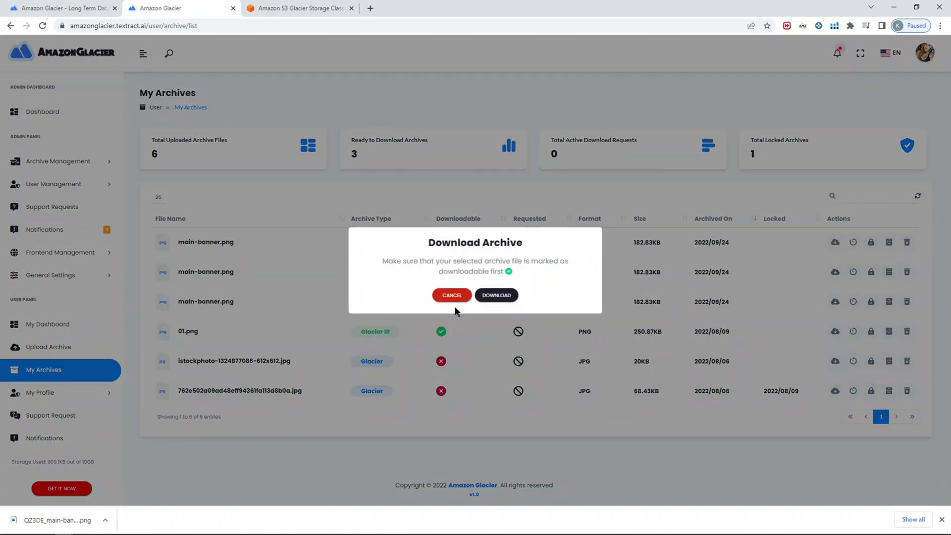
Confirm the download of the main-banner.png archive, then dismiss the browser's downloads bar.
left_click(502, 297)
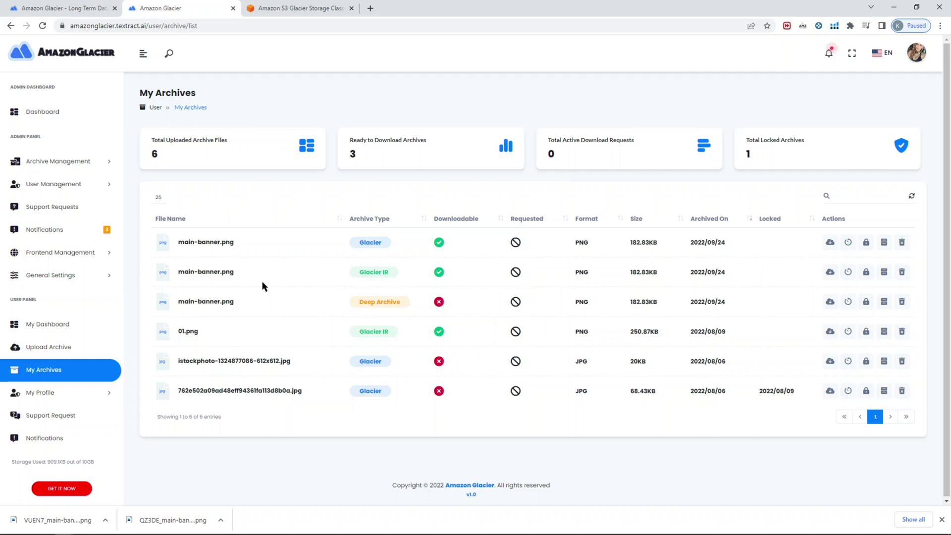
left_click(941, 519)
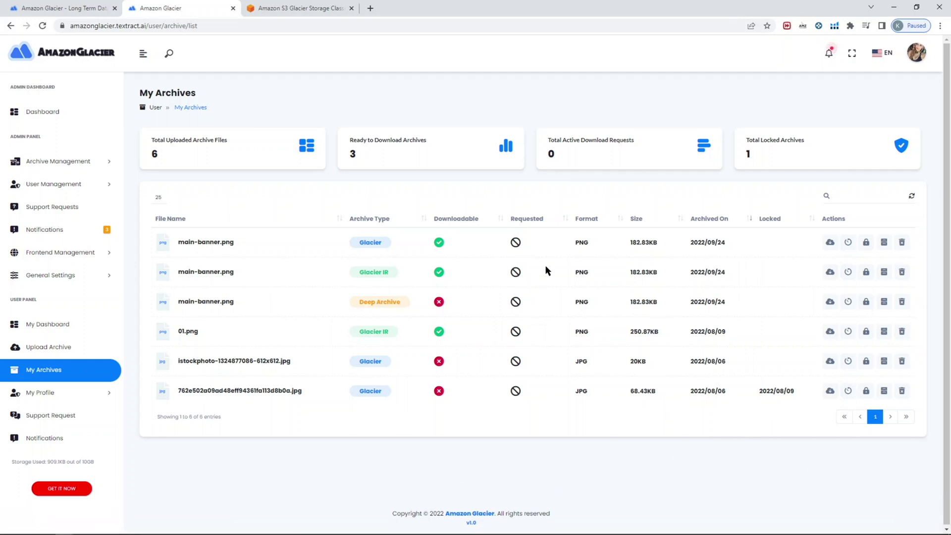